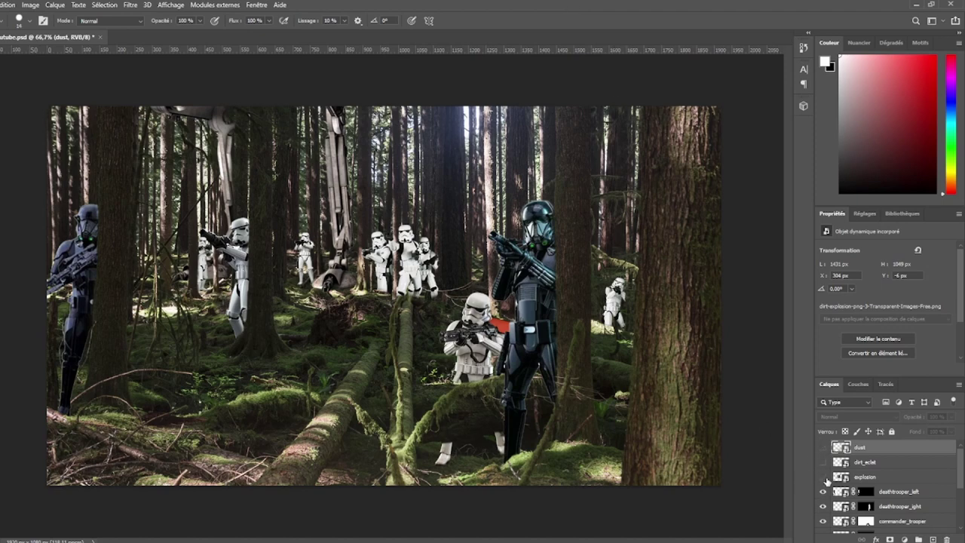
Hide the dust, dirt_eclat and explosion effect layers so only the troopers show.
mouse_move(823, 477)
left_mouse_down()
mouse_move(822, 448)
mouse_move(823, 489)
left_mouse_up()
Show the explosion layer and move its smoke cloud up among the left-hand troopers.
left_click(823, 477)
left_click(867, 478)
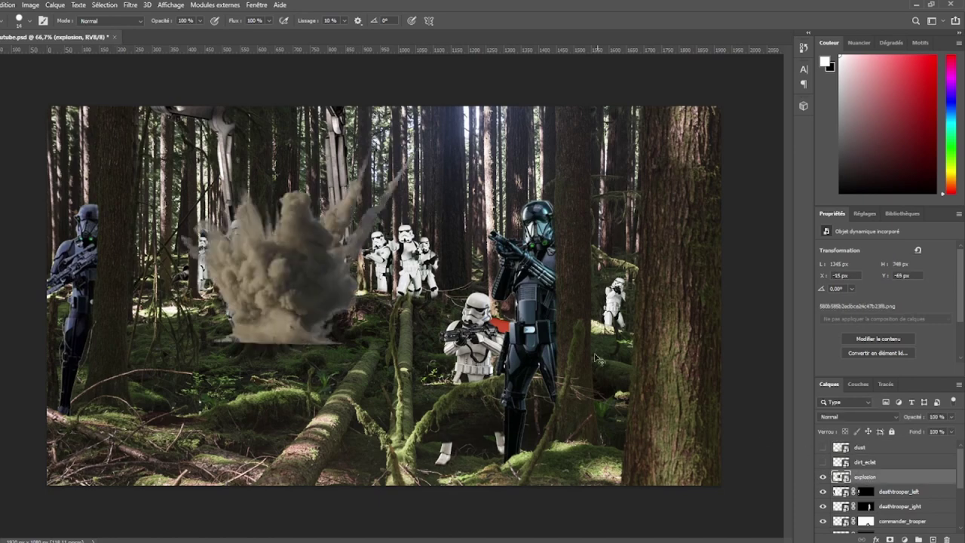
key("ctrl+t")
mouse_move(337, 292)
left_mouse_down()
mouse_move(348, 195)
mouse_move(542, 272)
mouse_move(558, 261)
mouse_move(380, 257)
mouse_move(368, 288)
left_mouse_up()
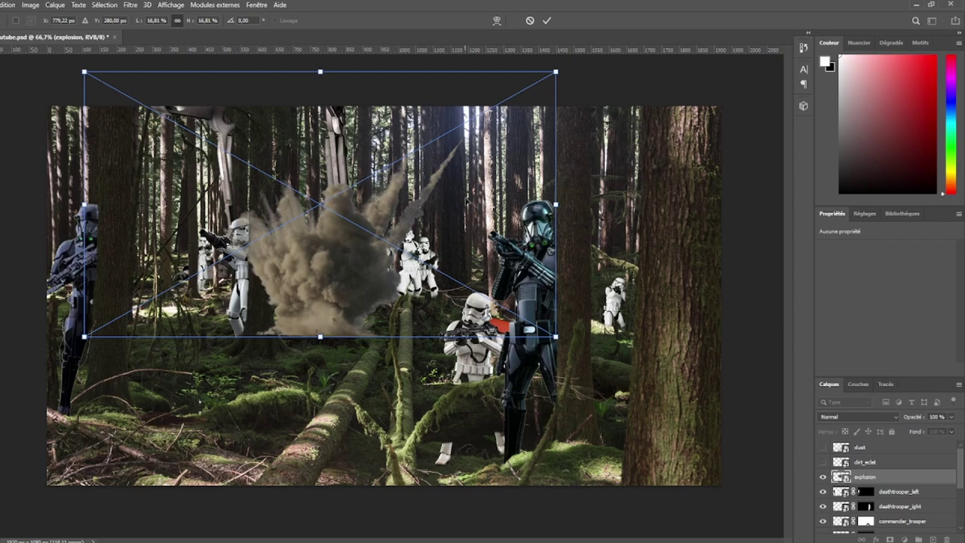
Commit the explosion placement and lower the layer's opacity to see behind it.
left_click(547, 21)
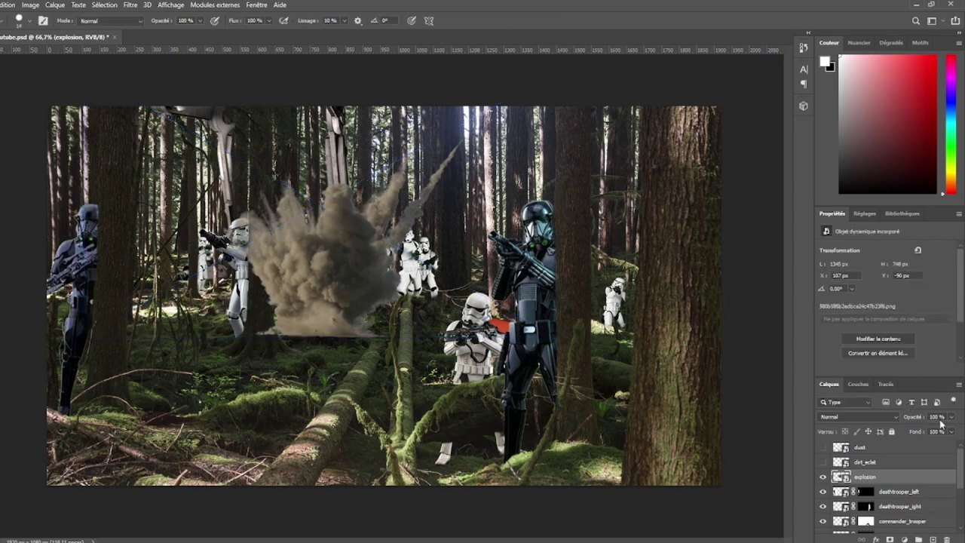
mouse_move(941, 424)
left_mouse_down()
mouse_move(921, 432)
mouse_move(929, 435)
left_mouse_up()
scroll(532, 343, "up", 1)
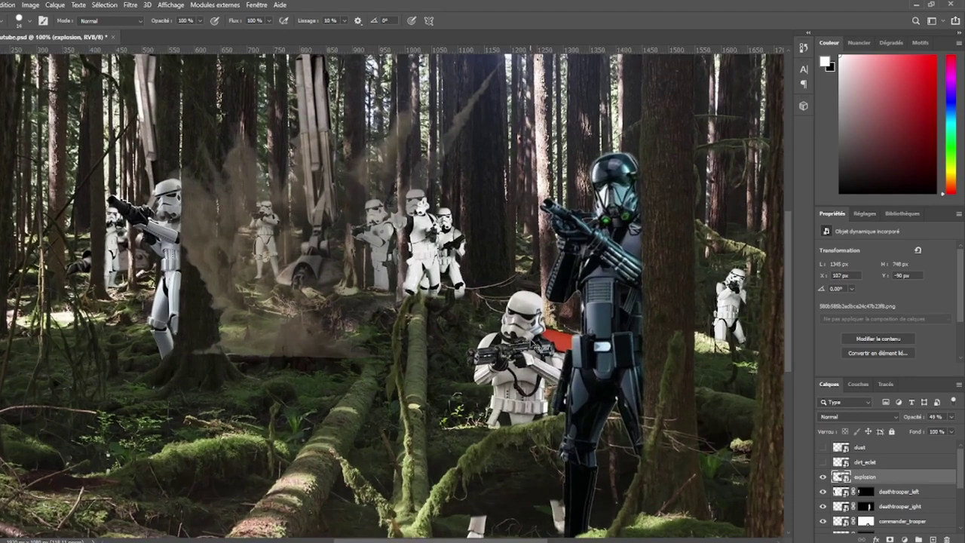
scroll(530, 340, "up", 1)
scroll(530, 340, "down", 1)
Add a layer mask to the explosion and paint black over the smoke's base.
left_click(890, 539)
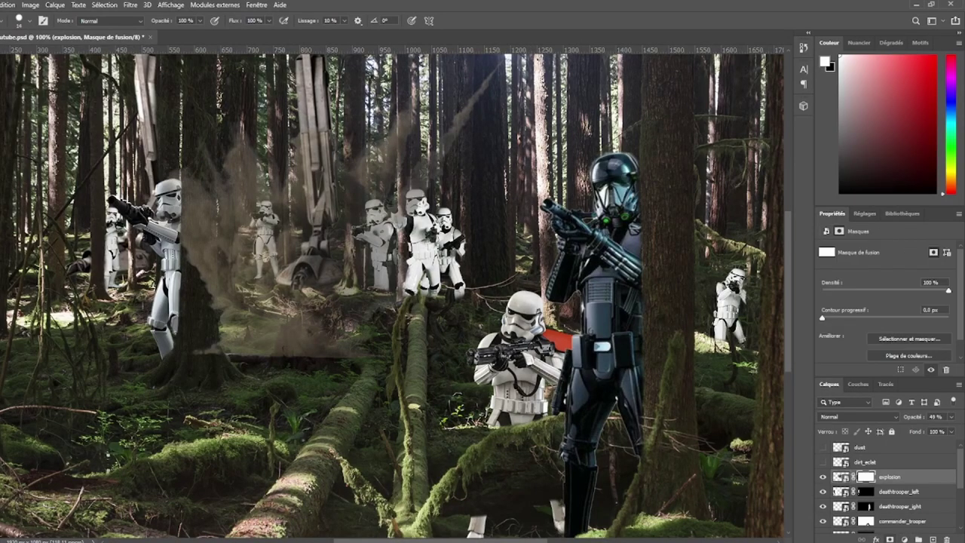
scroll(452, 317, "left", 3)
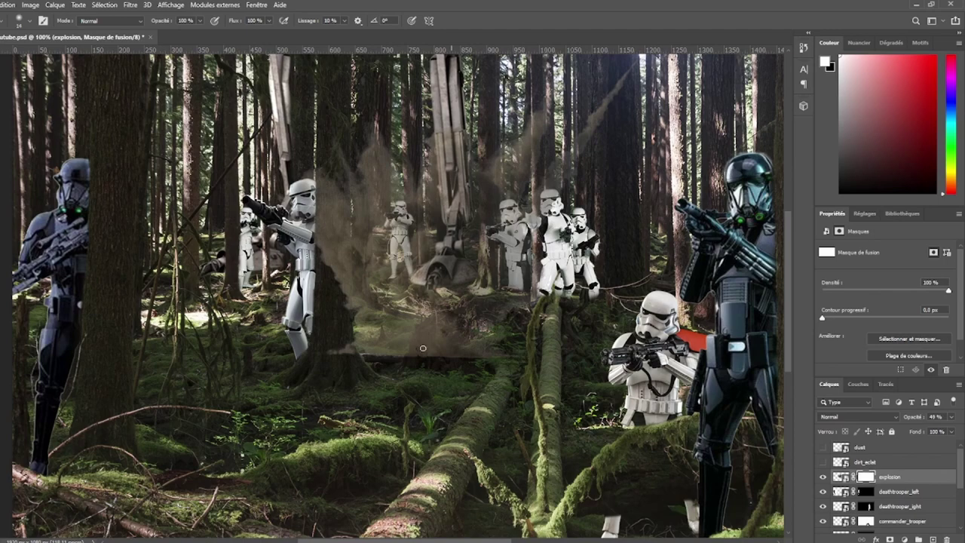
key("x")
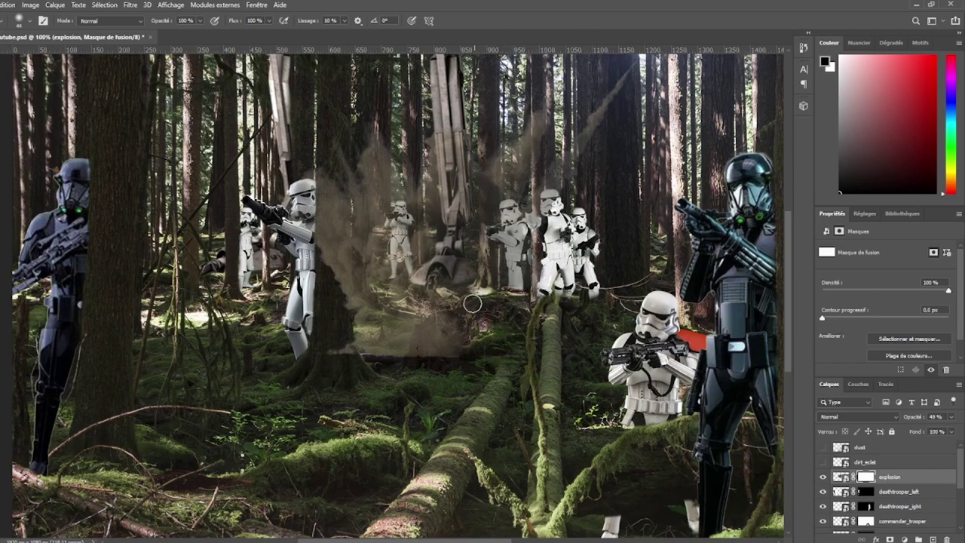
left_click_drag(472, 304, 450, 317)
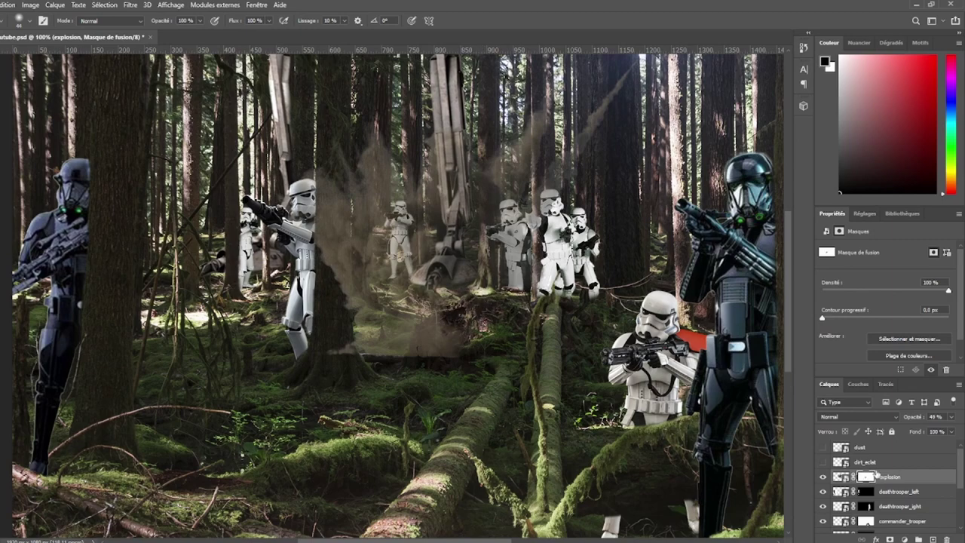
Restore the explosion to 100% opacity and mask more smoke at the cloud's bottom.
left_click(935, 416)
type("100")
key("Return")
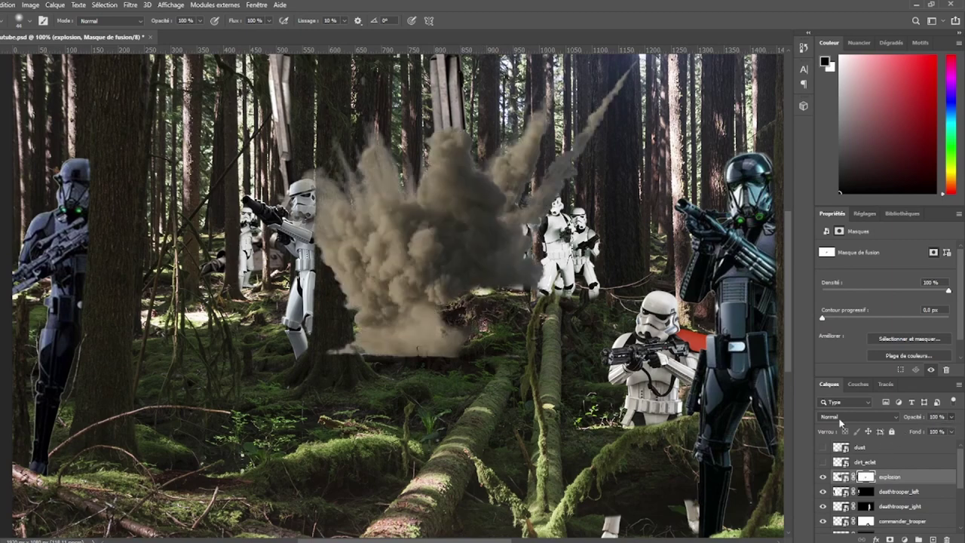
mouse_move(463, 328)
left_mouse_down()
mouse_move(438, 334)
mouse_move(453, 362)
mouse_move(429, 349)
mouse_move(377, 360)
mouse_move(414, 363)
mouse_move(431, 341)
mouse_move(420, 338)
mouse_move(473, 304)
mouse_move(395, 351)
mouse_move(457, 315)
left_mouse_up()
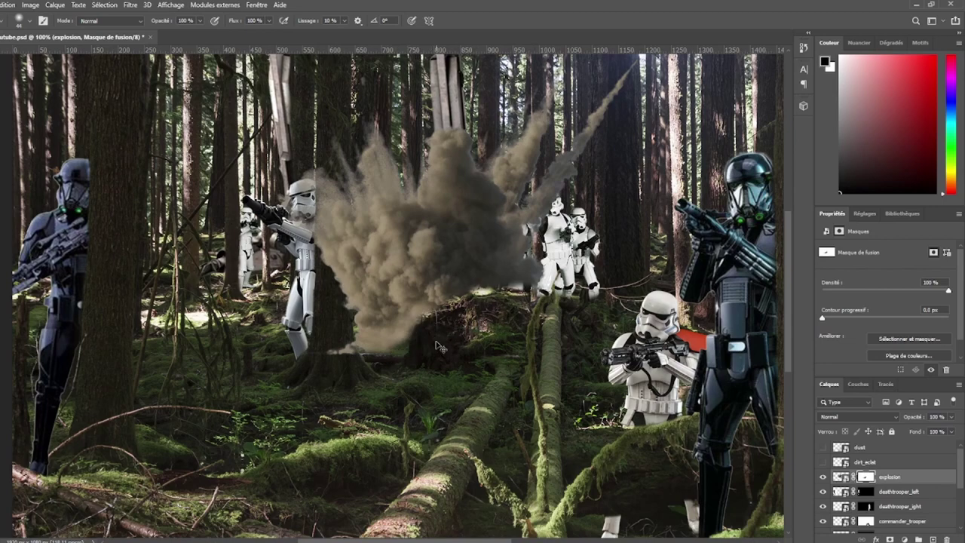
scroll(322, 338, "up", 2)
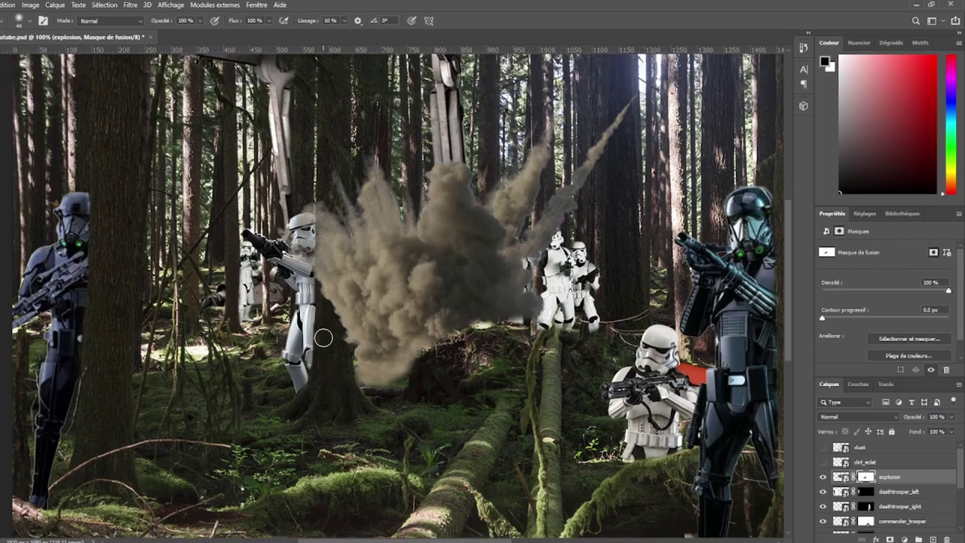
Refine the explosion mask along the trooper's helmet and the left tree trunk.
mouse_move(306, 222)
left_mouse_down()
mouse_move(335, 215)
mouse_move(339, 192)
mouse_move(321, 243)
mouse_move(330, 295)
left_mouse_up()
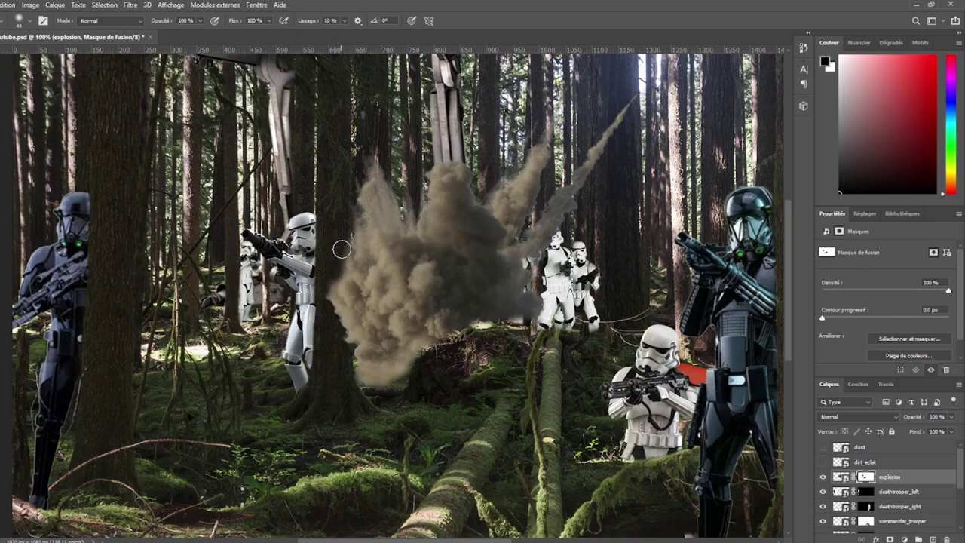
left_click_drag(342, 249, 340, 344)
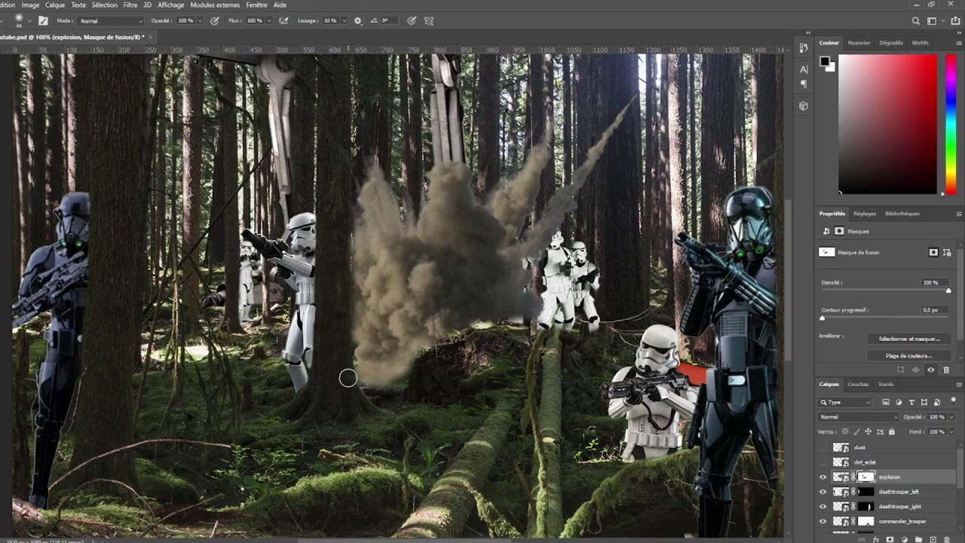
key("ctrl+plus")
key("ctrl+minus")
key("x")
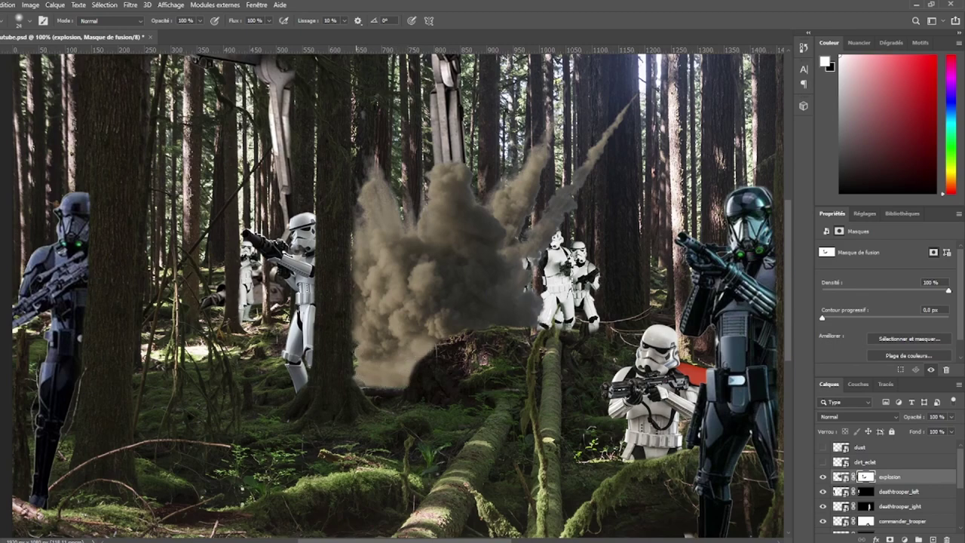
key("ctrl+minus")
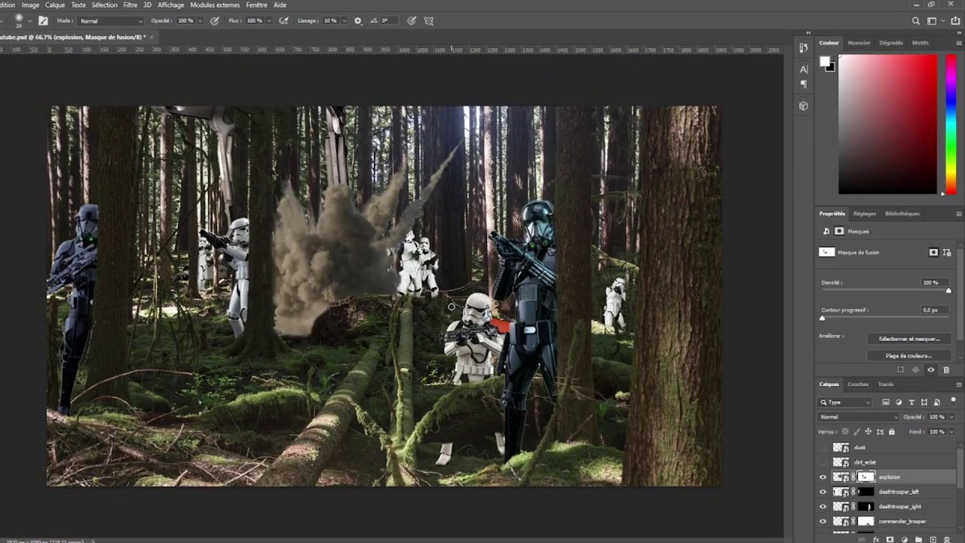
left_click(840, 476)
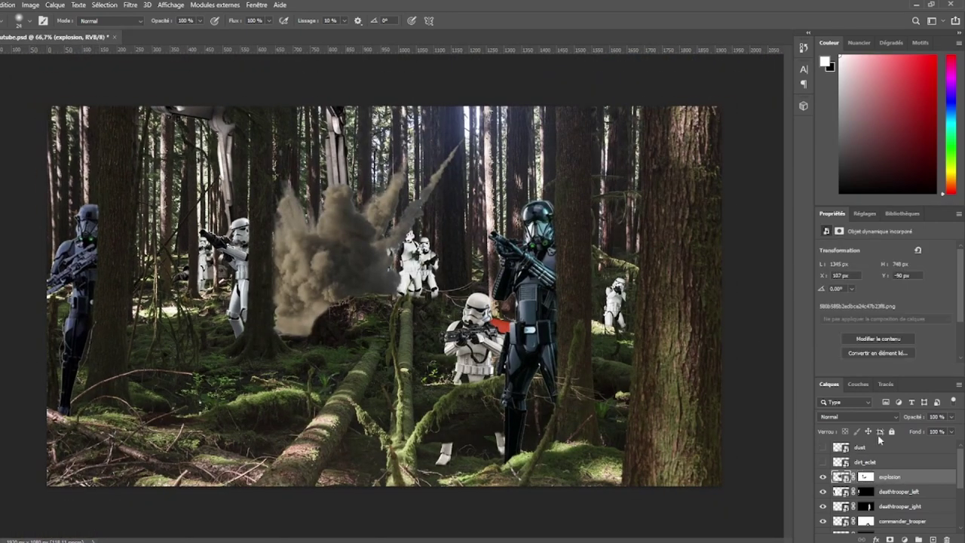
scroll(860, 416, "down", 3)
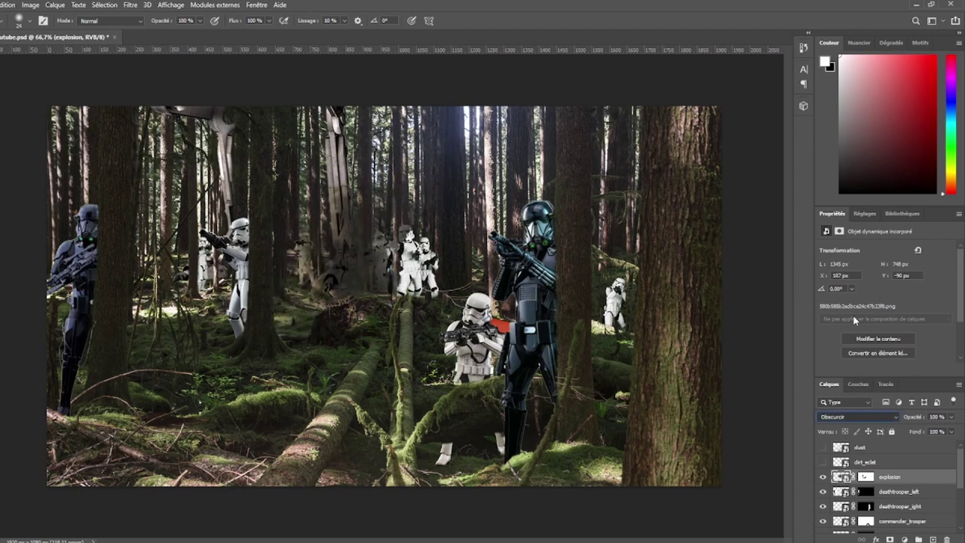
key("Down")
key("Down")
key("Down")
key("Down")
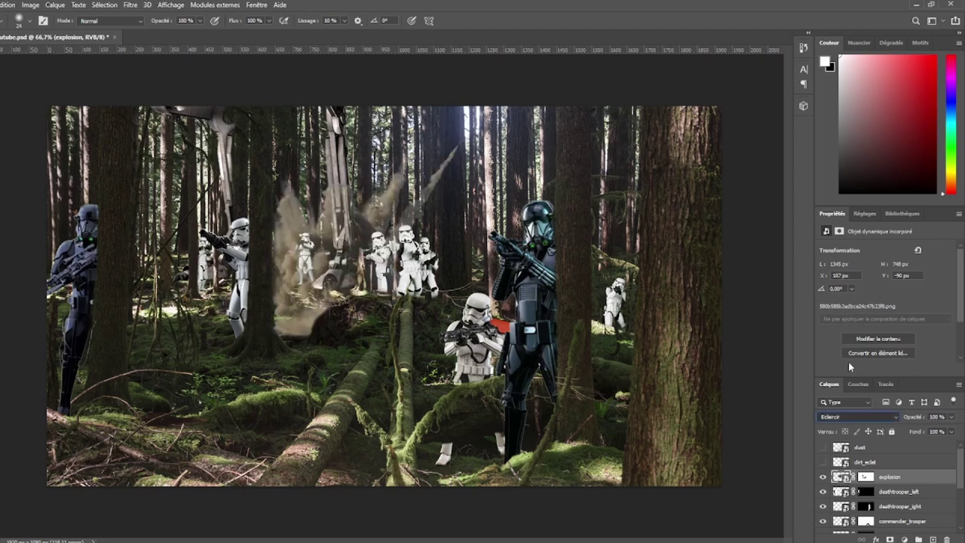
key("Down")
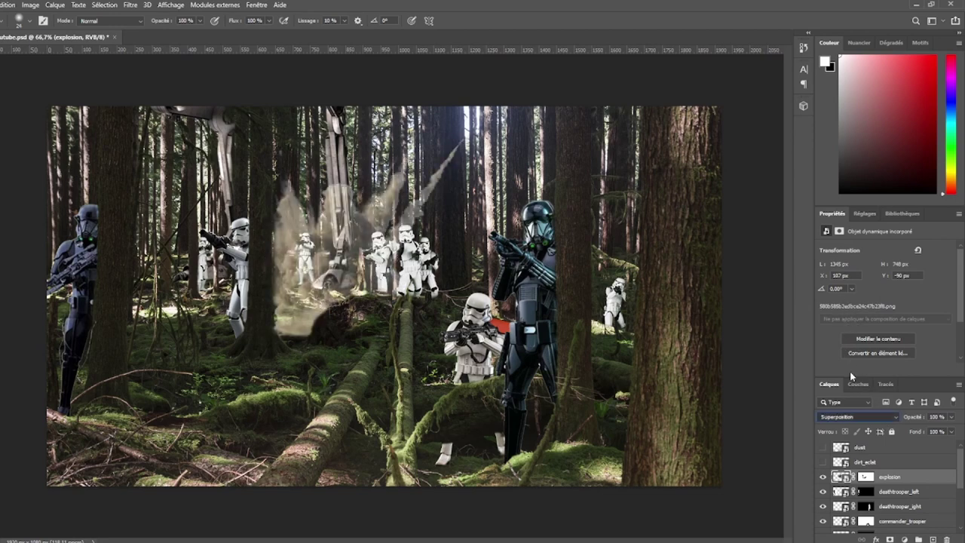
scroll(851, 420, "down", 14)
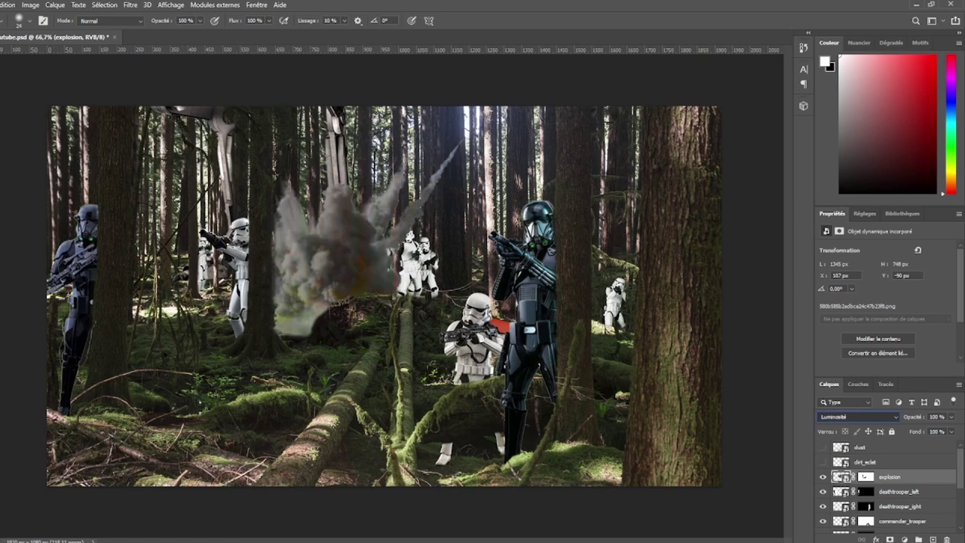
scroll(852, 414, "up", 15)
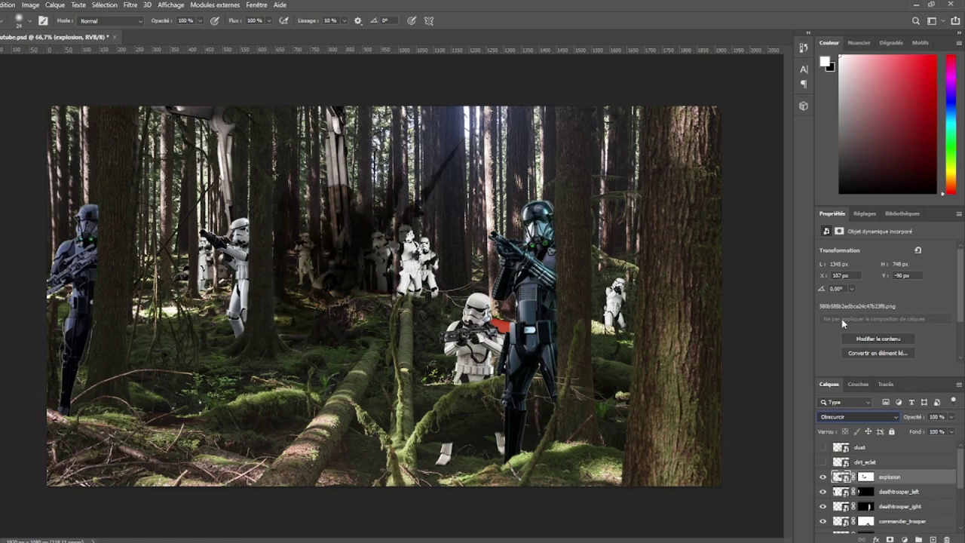
left_click(865, 476)
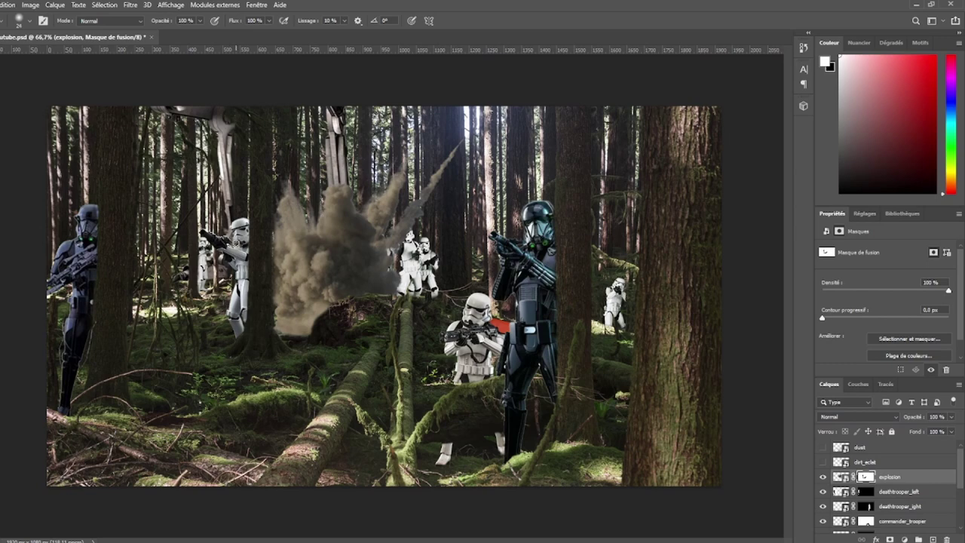
key("x")
key("]")
key("]")
key("]")
Try lower explosion layer opacities such as 89% and 90%.
scroll(234, 336, "down", 1)
scroll(234, 335, "up", 2)
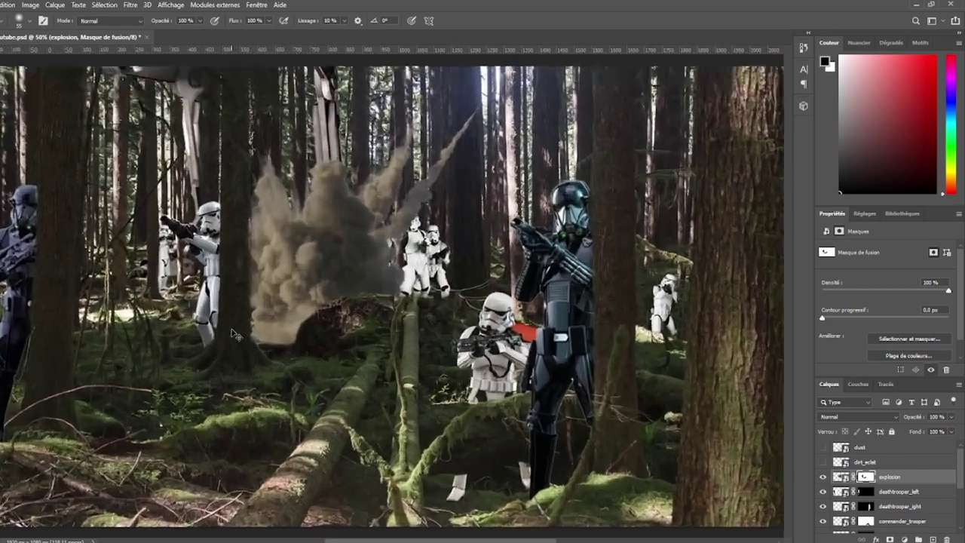
scroll(234, 336, "up", 2)
scroll(234, 335, "down", 1)
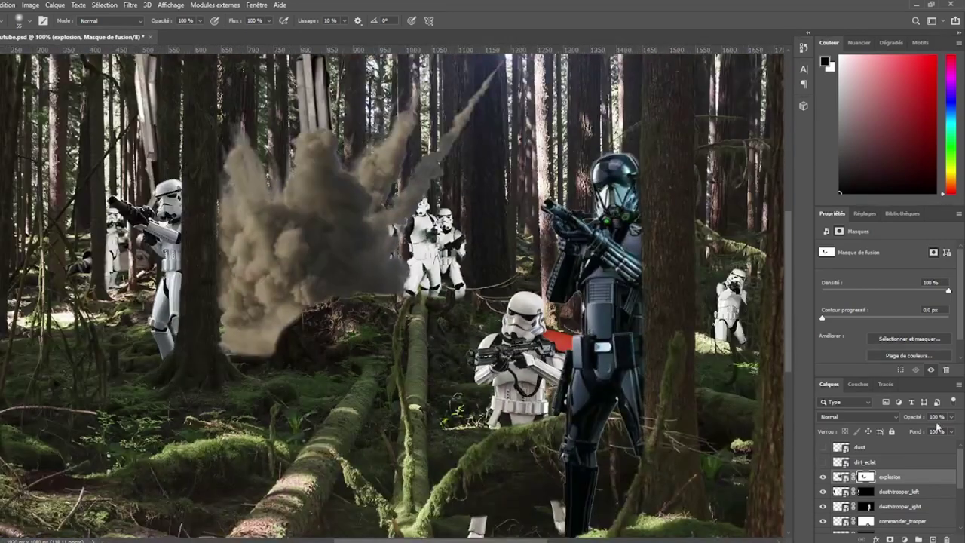
type("89")
scroll(455, 262, "down", 1)
scroll(455, 263, "up", 1)
scroll(456, 262, "down", 1)
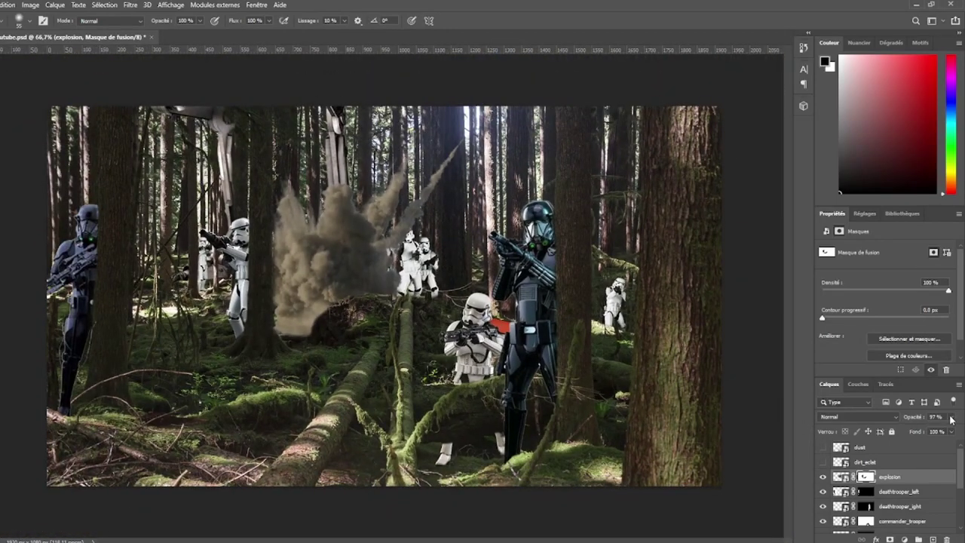
left_click_drag(952, 431, 950, 432)
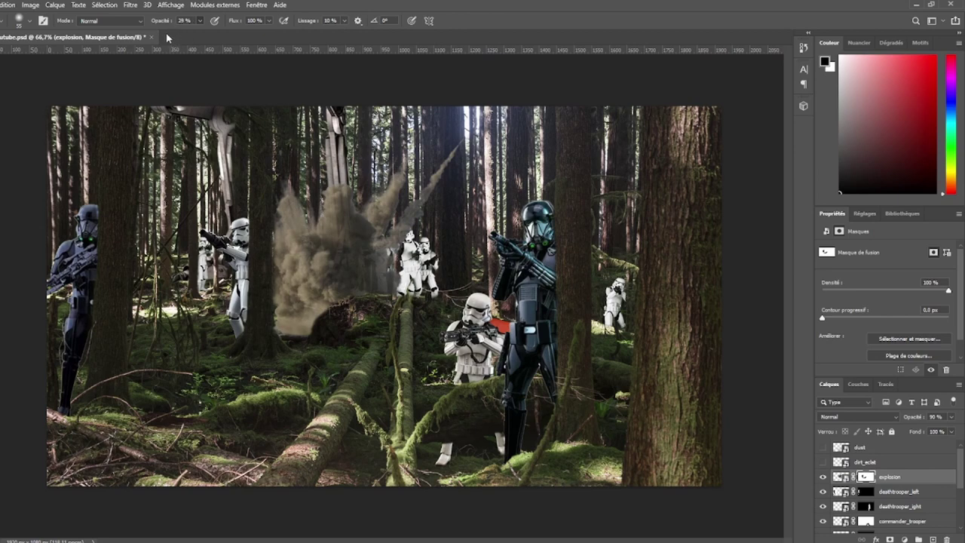
Lower the brush opacity to 30% and return the explosion layer to 100%.
key("2")
type("100")
key("Return")
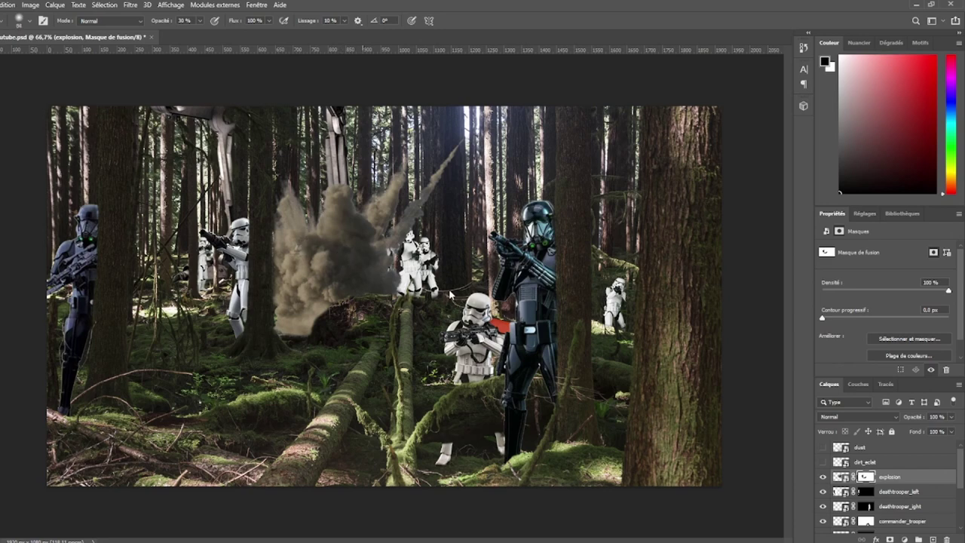
Thin the smoke over a trooper, repaint around the explosion, and set 90% opacity.
mouse_move(328, 261)
left_mouse_down()
mouse_move(298, 240)
mouse_move(370, 269)
mouse_move(340, 230)
mouse_move(338, 195)
mouse_move(371, 226)
left_mouse_up()
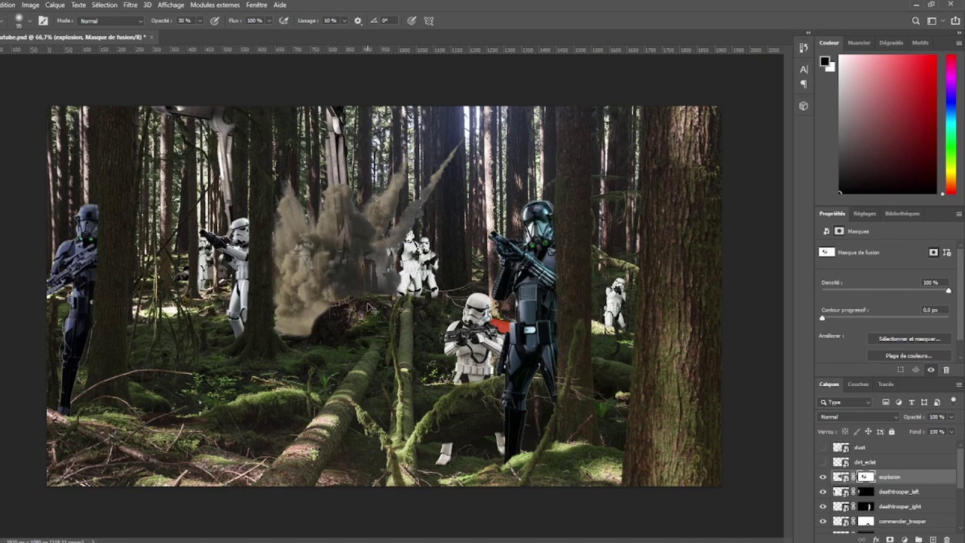
left_click_drag(373, 213, 301, 257)
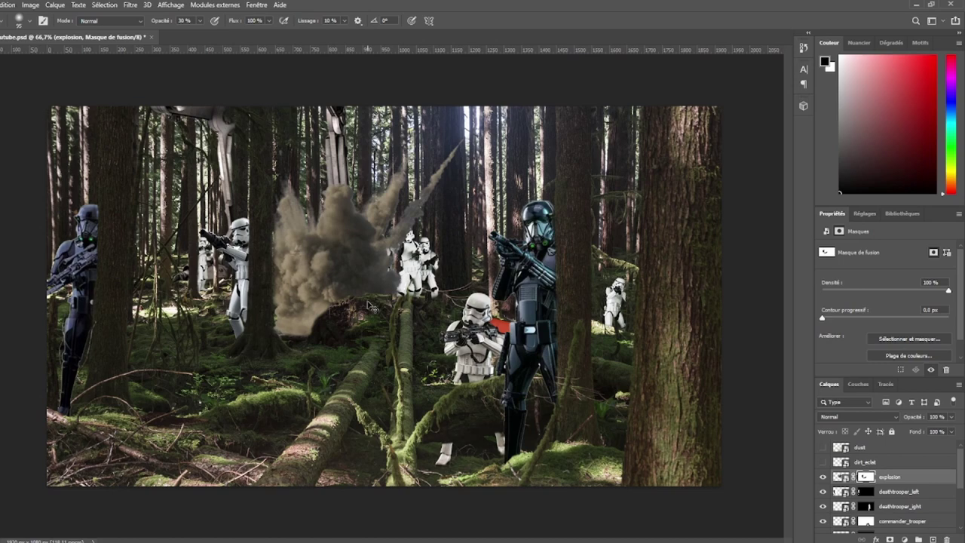
key("9")
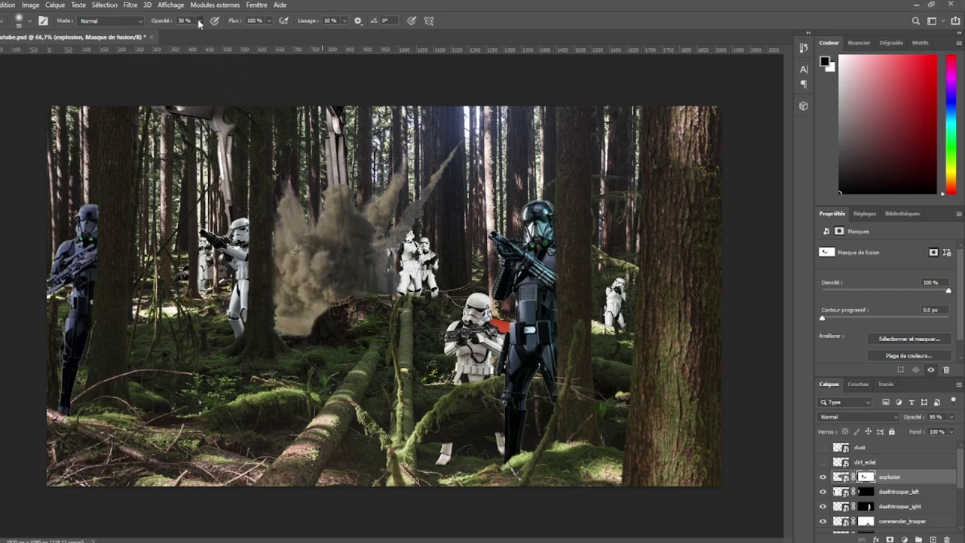
Paint the smoke back over the left tree with a 100% white brush.
key("0")
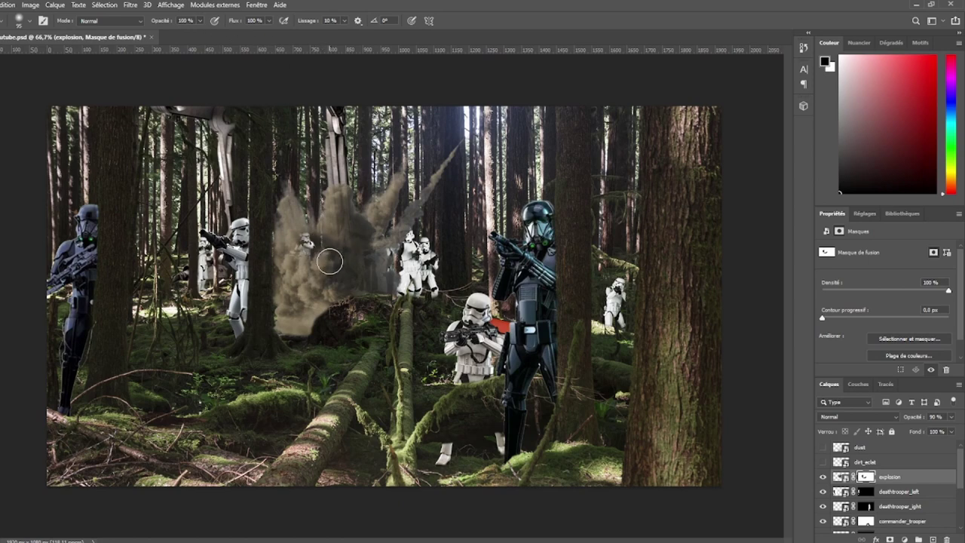
key("x")
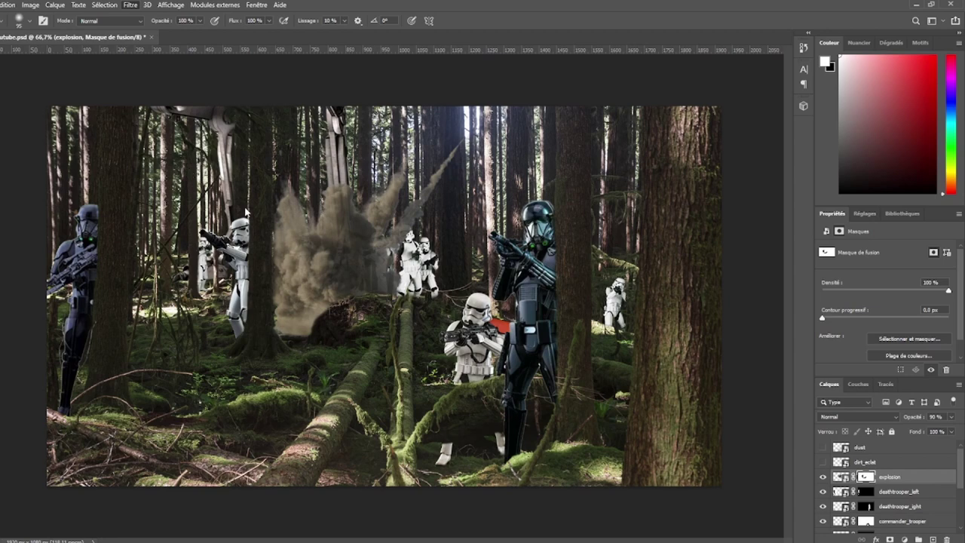
left_click_drag(270, 196, 273, 315)
left_click(840, 478)
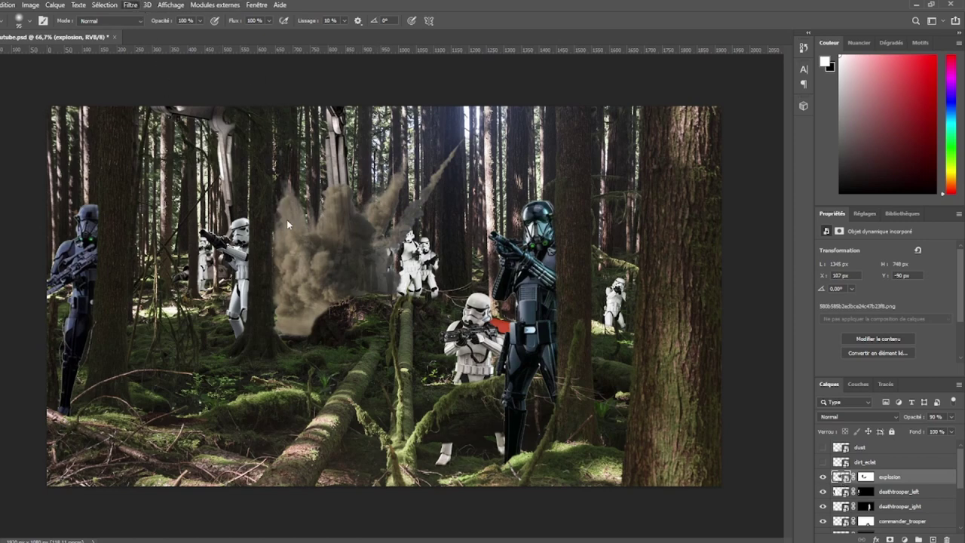
Undo the last three explosion edits, then target its mask and view at 100%.
key("space")
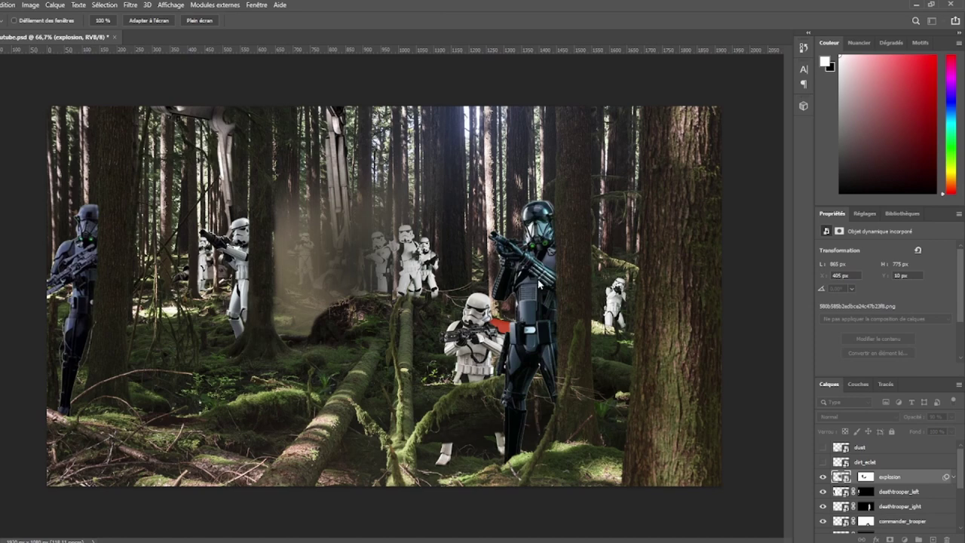
key("ctrl+z")
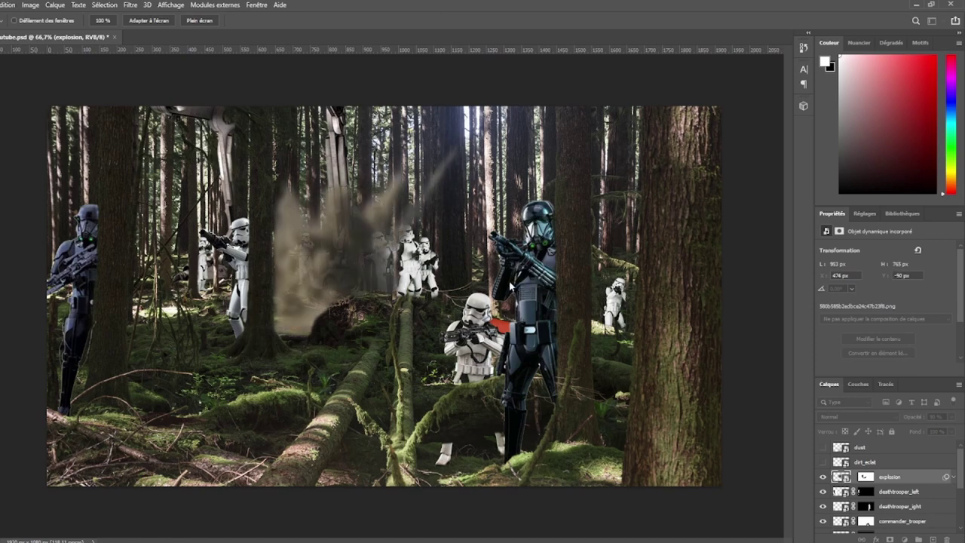
key("ctrl+z")
key("ctrl+z")
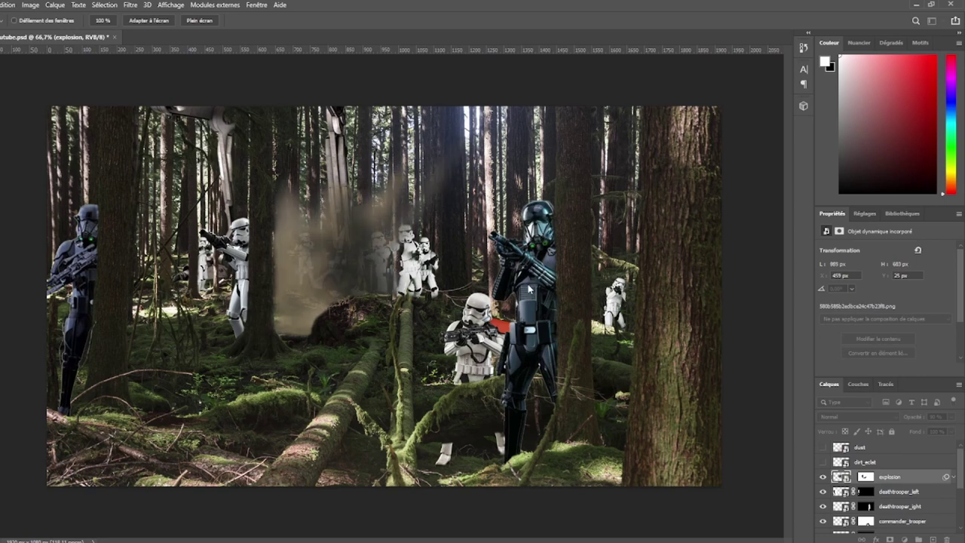
key("ctrl+z")
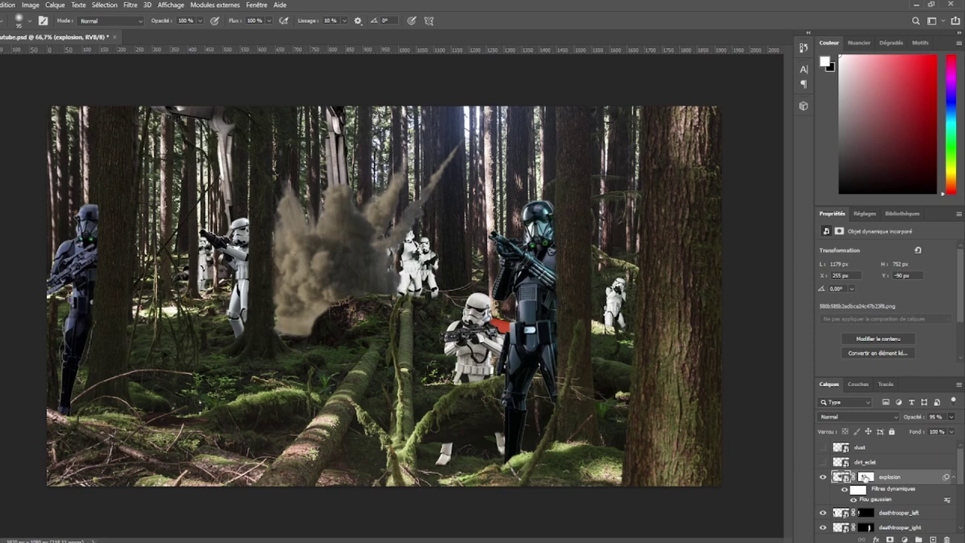
left_click(865, 477)
key("ctrl+plus")
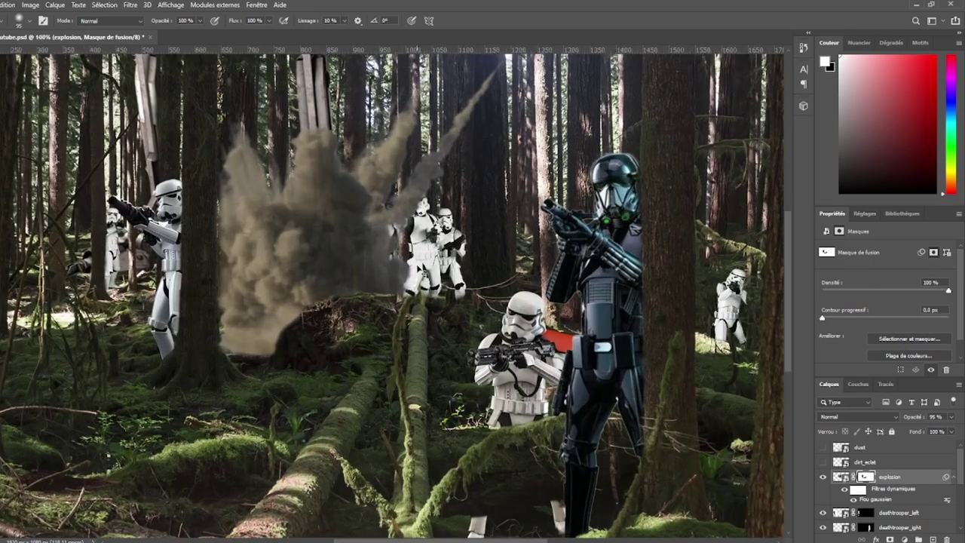
Mask black over the smoke to reveal the stormtrooper's head.
key("ctrl+plus")
key("ctrl+minus")
key("x")
mouse_move(413, 205)
left_mouse_down()
mouse_move(418, 194)
mouse_move(410, 223)
mouse_move(382, 219)
mouse_move(375, 207)
mouse_move(383, 275)
mouse_move(392, 245)
mouse_move(361, 228)
mouse_move(356, 235)
mouse_move(392, 257)
mouse_move(395, 277)
mouse_move(379, 284)
left_mouse_up()
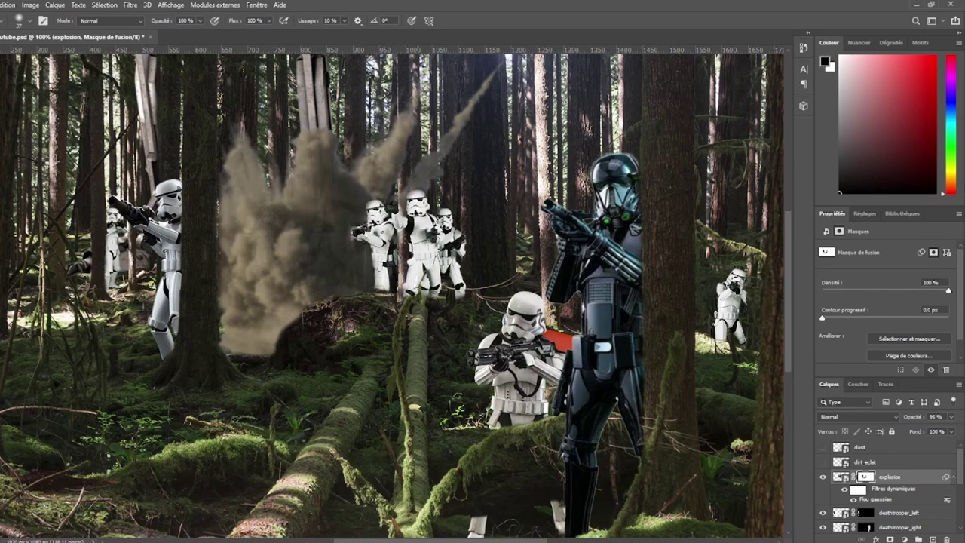
key("x")
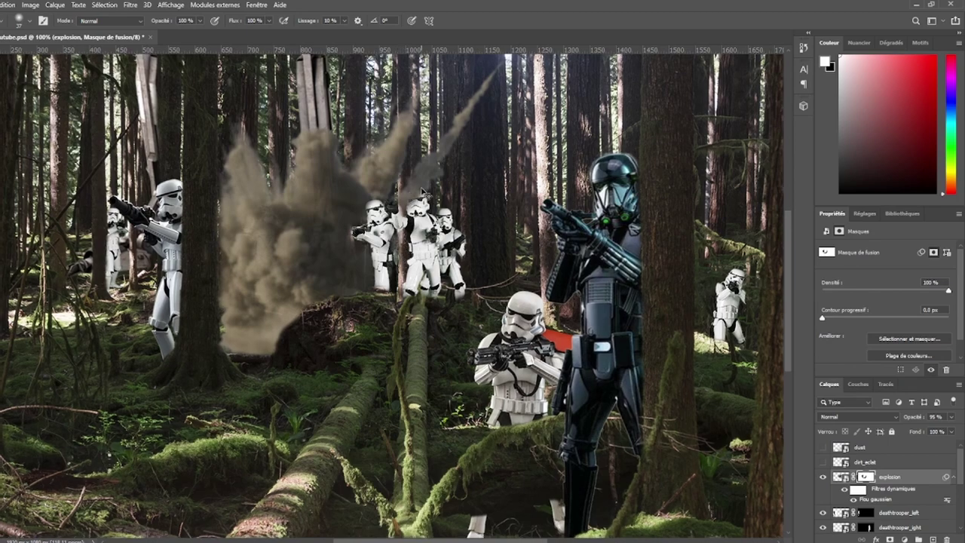
Remove the light smoke streak above the troopers and show the dirt_eclat layer.
key("ctrl+minus")
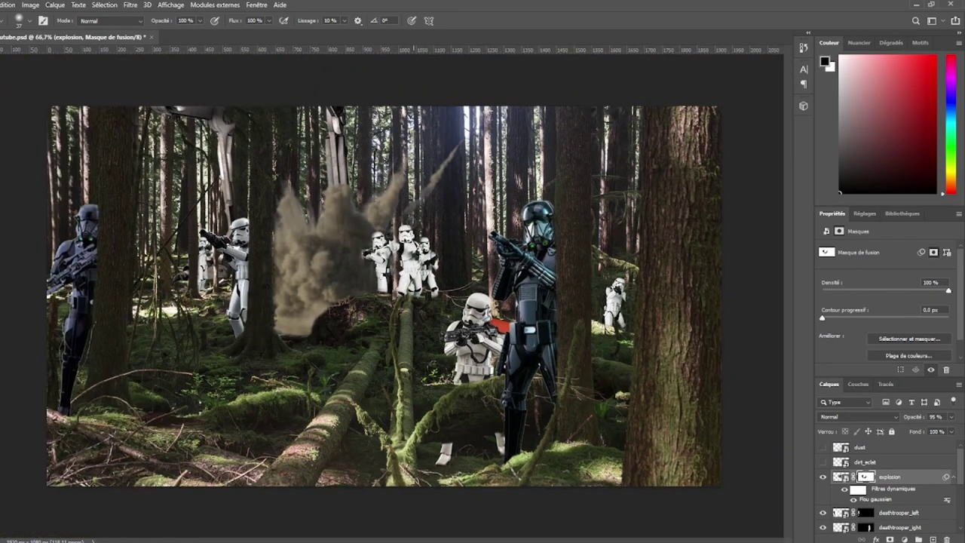
left_click_drag(440, 201, 450, 155)
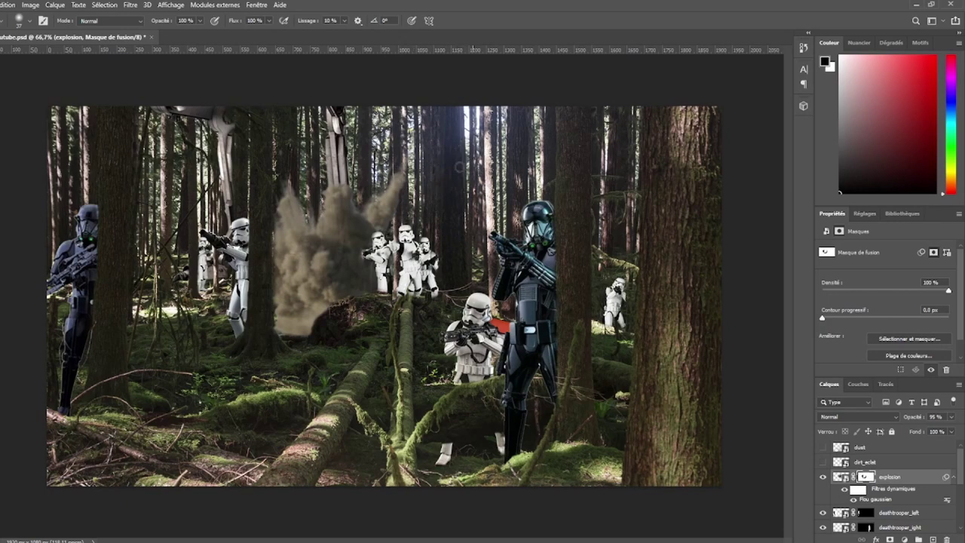
key("x")
left_click(822, 463)
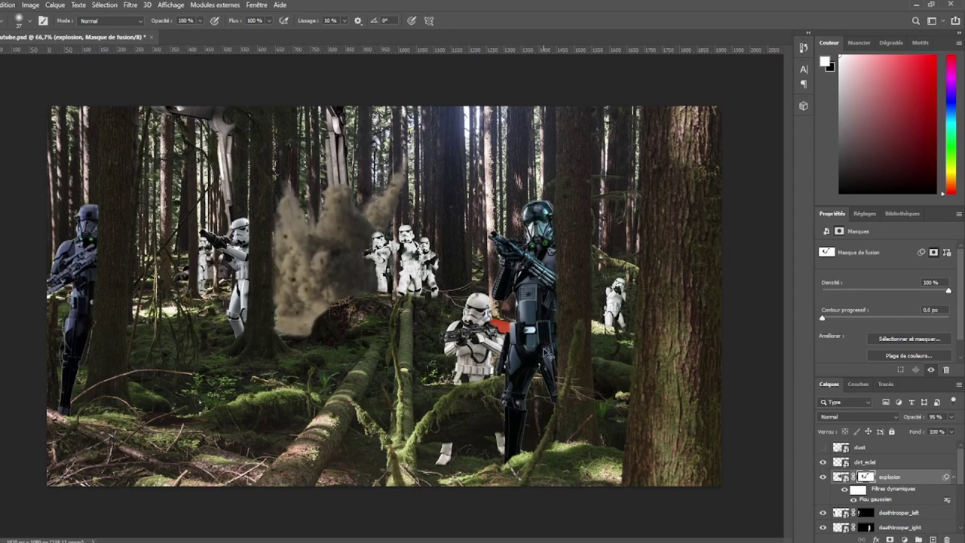
Try repositioning the explosion smoke, then cancel that transform.
key("ctrl+t")
left_click_drag(550, 128, 578, 151)
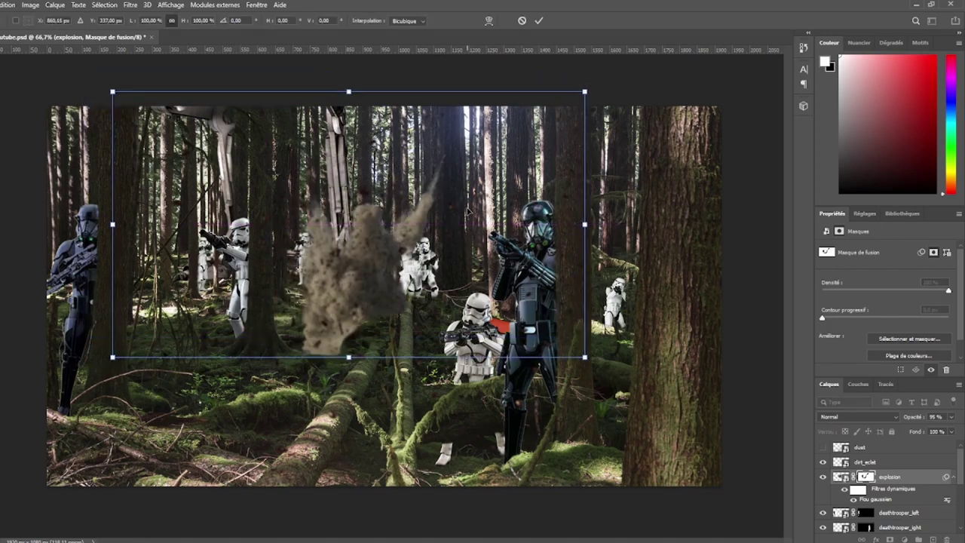
left_click(522, 20)
Scale the dirt_eclat debris to about 36% and place it over the explosion.
left_click(867, 461)
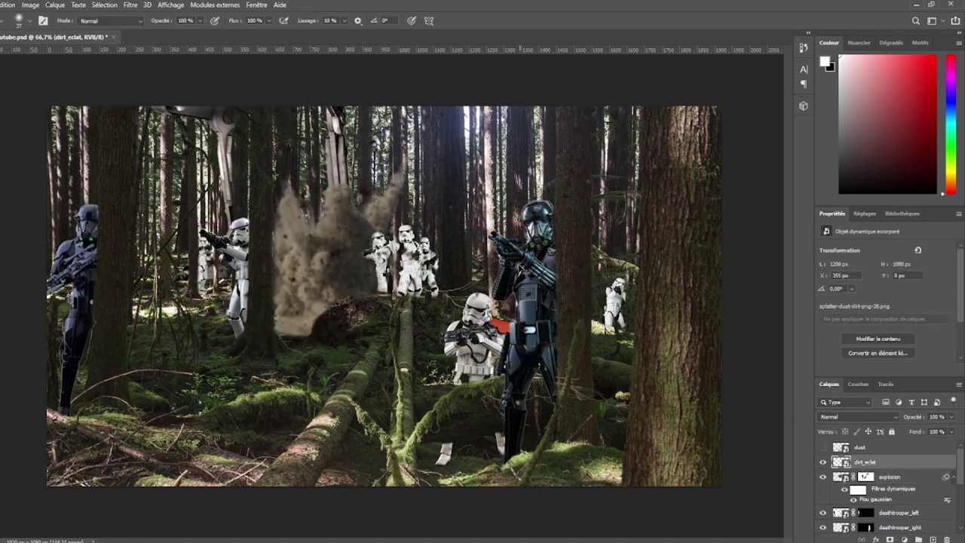
key("ctrl+t")
mouse_move(593, 103)
left_mouse_down()
mouse_move(608, 75)
mouse_move(416, 247)
left_mouse_up()
mouse_move(321, 332)
left_mouse_down()
mouse_move(345, 269)
mouse_move(346, 227)
left_mouse_up()
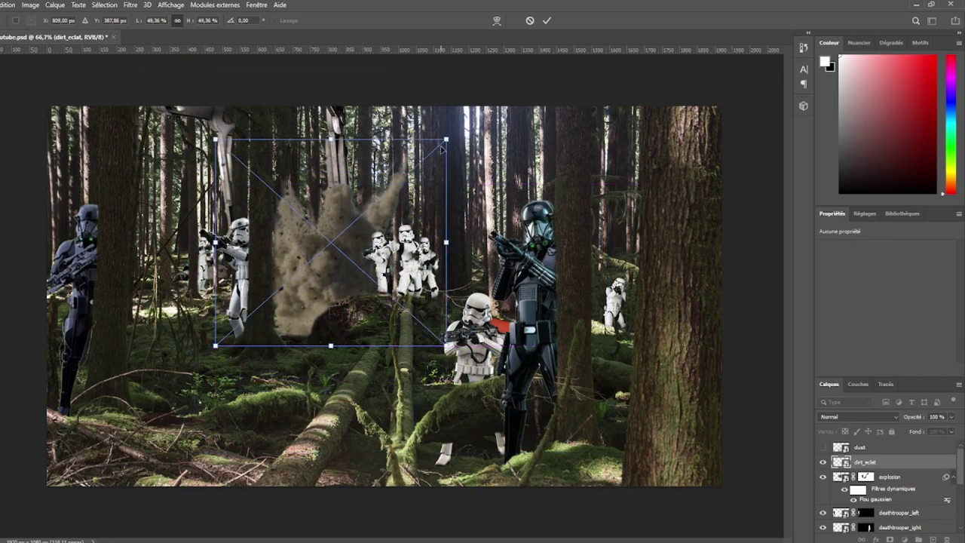
left_click_drag(445, 140, 413, 170)
left_click_drag(355, 223, 362, 239)
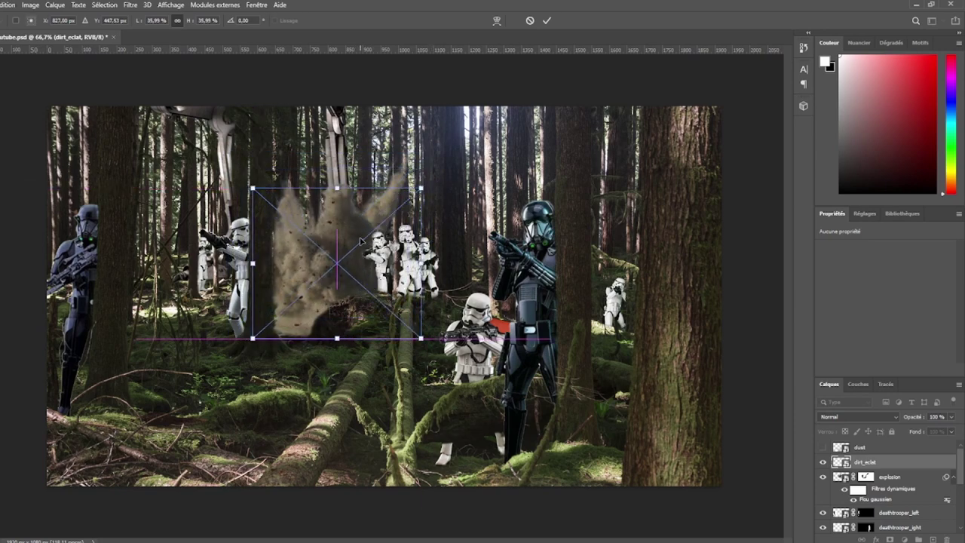
left_click(546, 21)
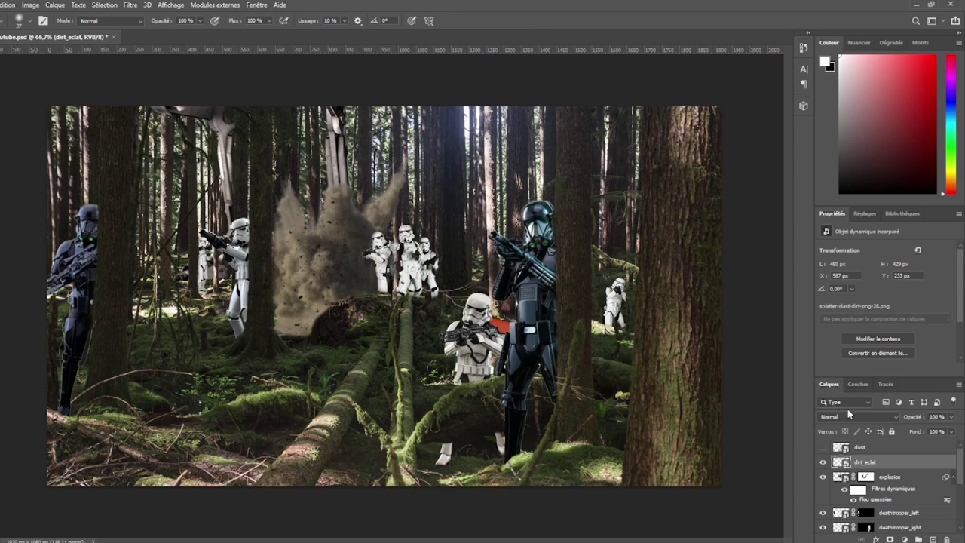
Mask out dirt_eclat debris with a 141 px brush, then show and select the dust layer.
left_click(889, 539)
key("e")
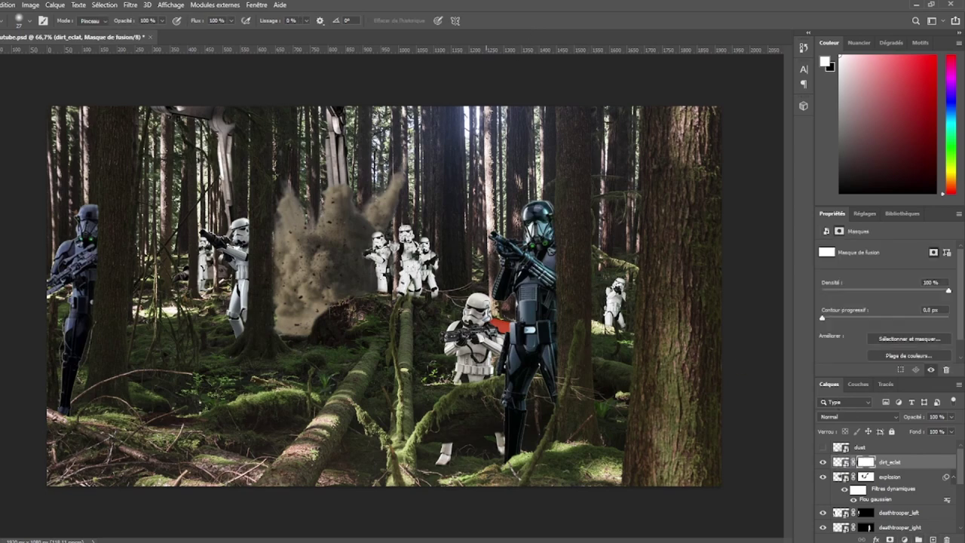
key("x")
key("bracketright")
key("bracketright")
key("bracketright")
left_click_drag(428, 302, 411, 271)
key("x")
left_click_drag(420, 215, 245, 297)
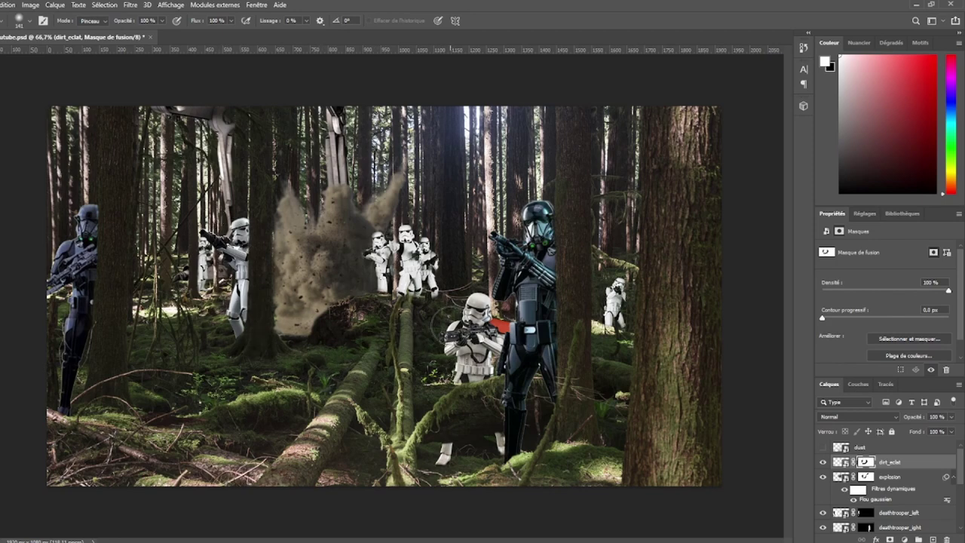
left_click(823, 448)
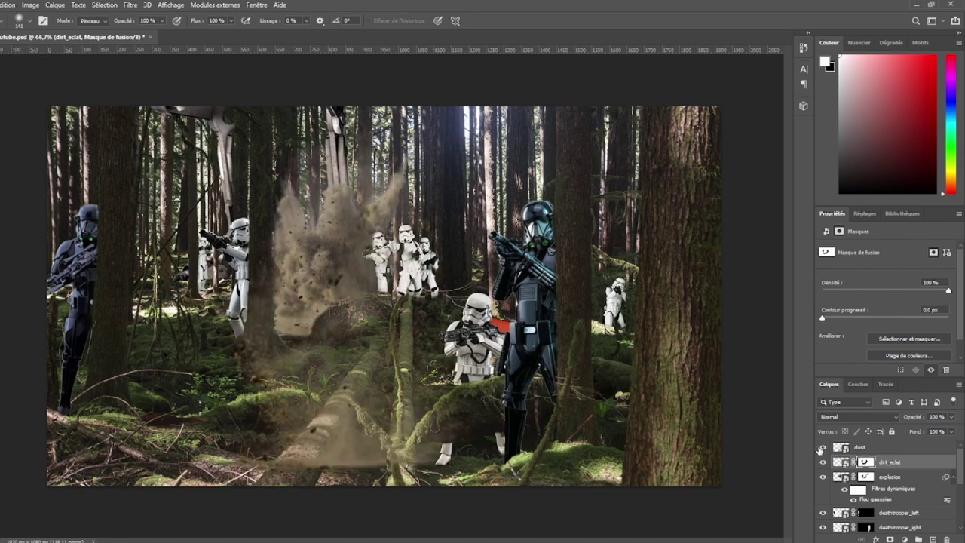
left_click(894, 448)
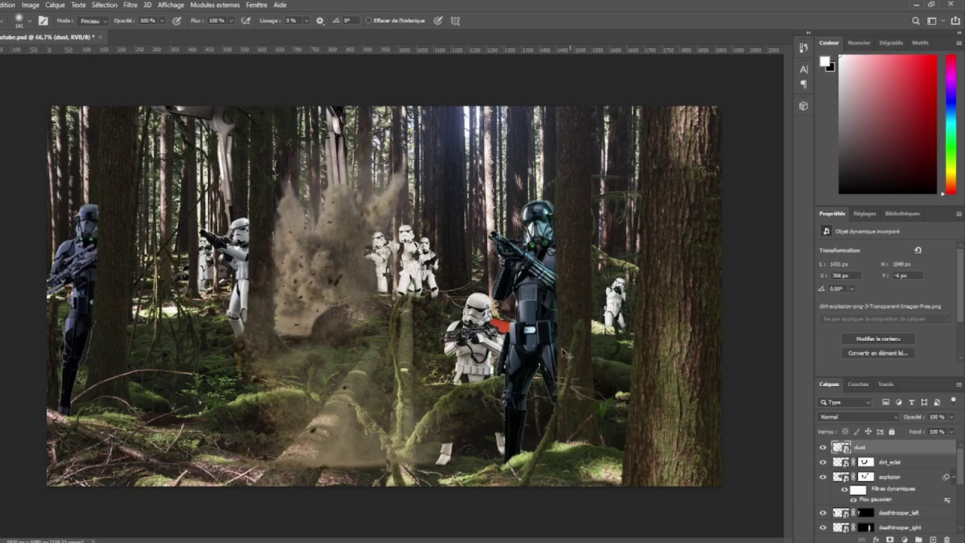
Free-transform the dust cloud smaller and drag it down-left among the trees.
key("ctrl+t")
left_click_drag(658, 111, 531, 176)
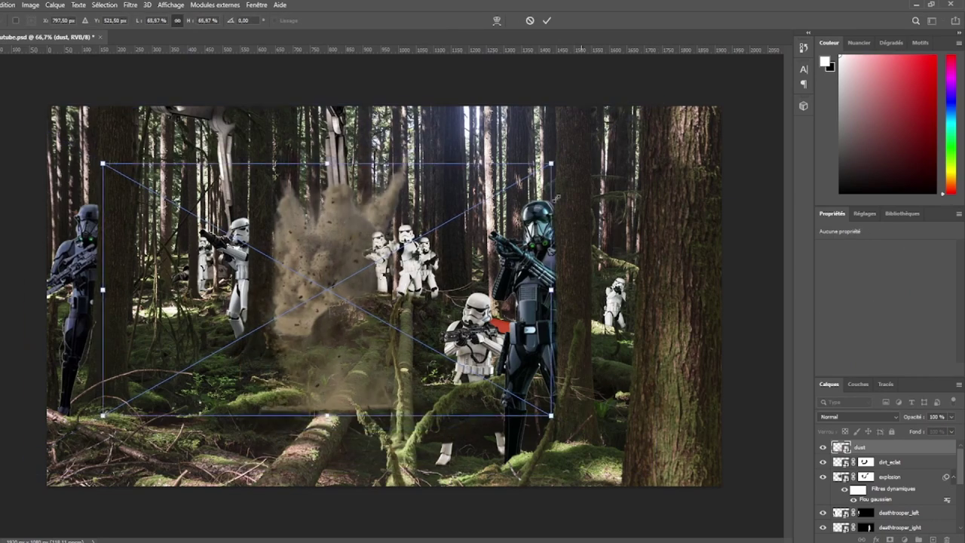
mouse_move(374, 288)
left_mouse_down()
mouse_move(354, 239)
mouse_move(681, 267)
left_mouse_up()
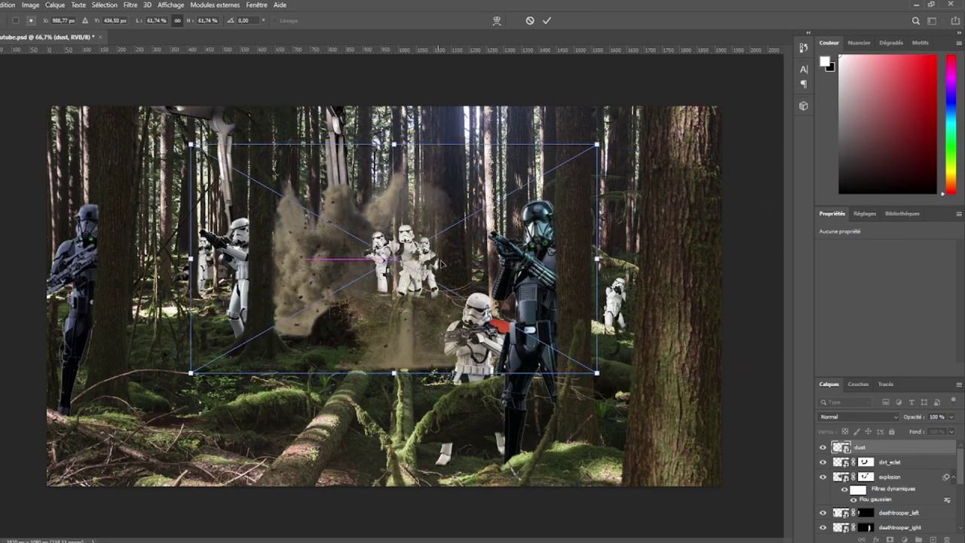
mouse_move(681, 268)
left_mouse_down()
mouse_move(560, 347)
mouse_move(517, 355)
left_mouse_up()
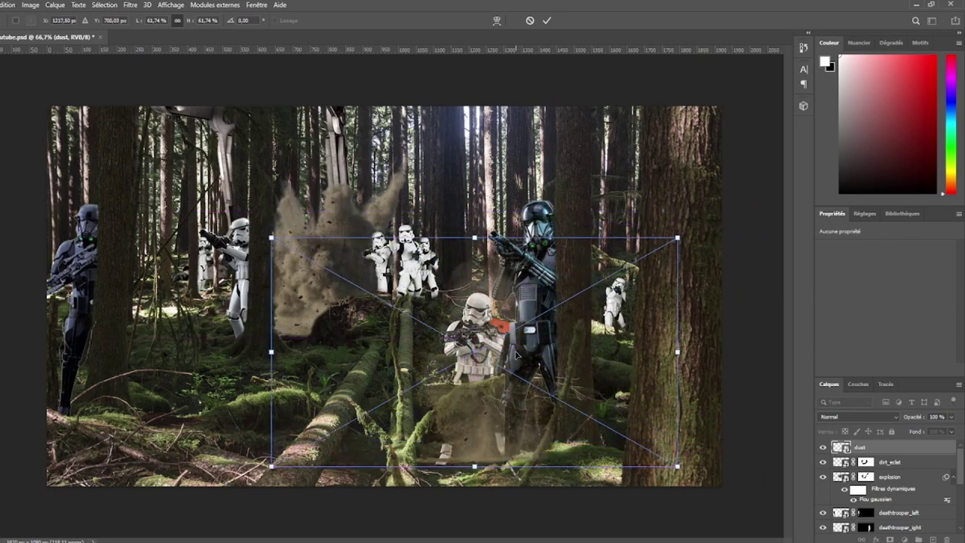
left_click(547, 20)
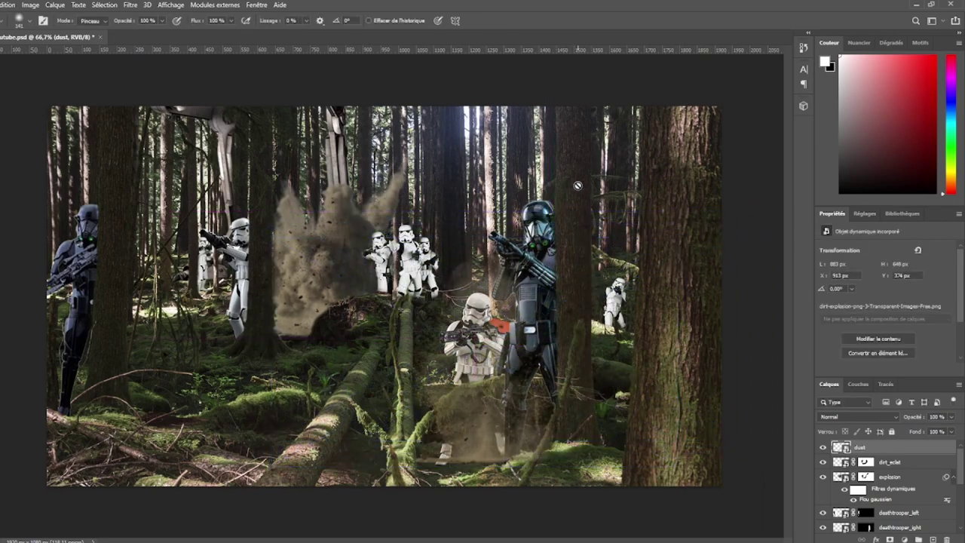
Fine-tune the dust cloud to about 28% and settle it left of the central troopers.
left_click_drag(566, 242, 517, 179)
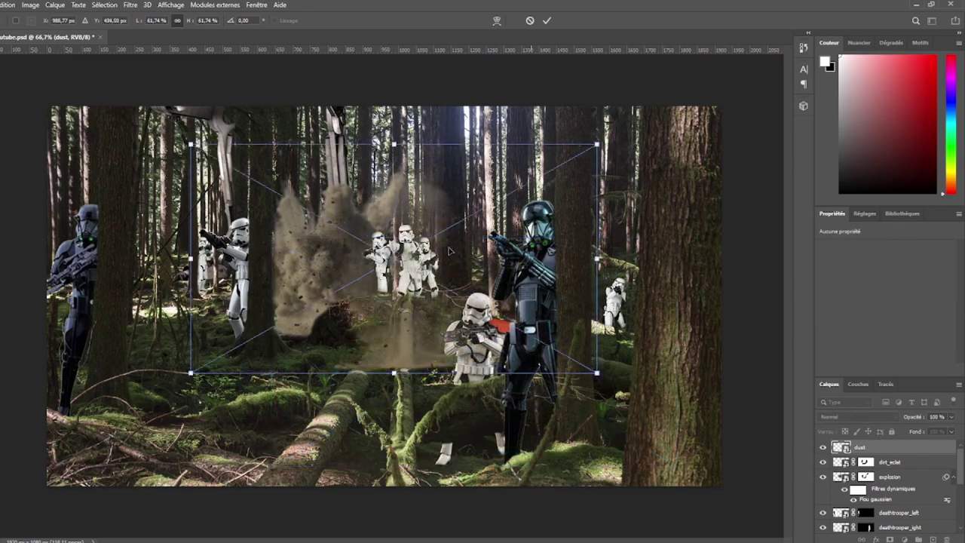
left_click_drag(597, 124, 594, 126)
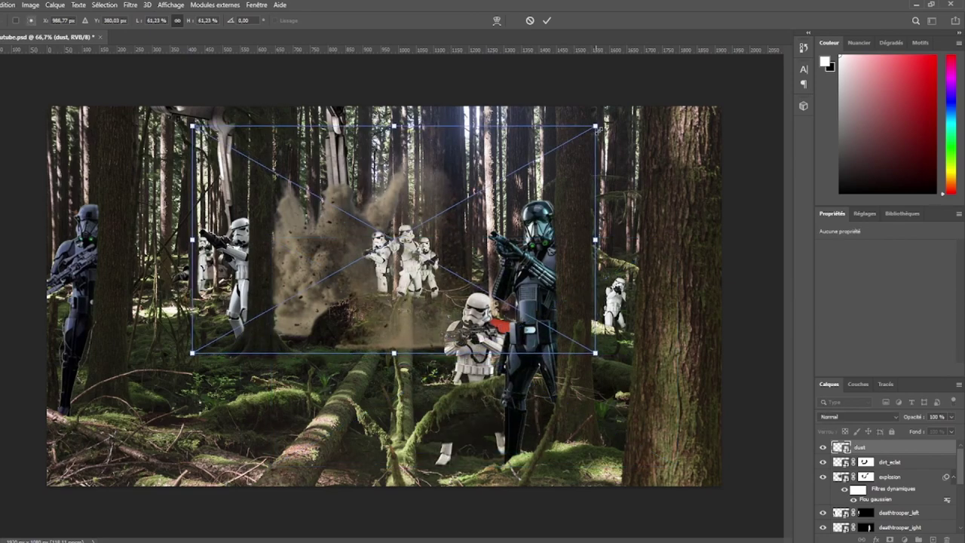
left_click_drag(441, 278, 445, 259)
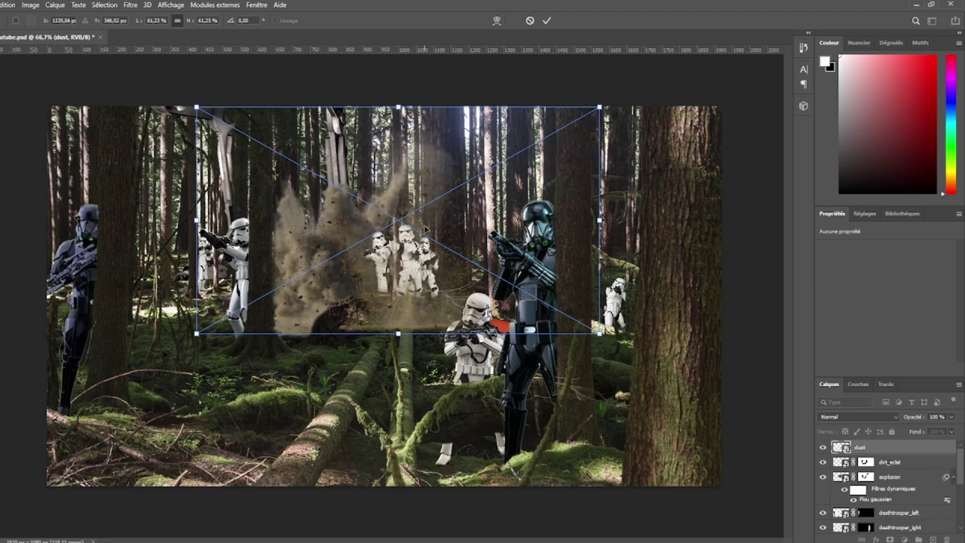
left_click_drag(428, 229, 439, 228)
mouse_move(611, 106)
left_mouse_down()
mouse_move(575, 143)
mouse_move(472, 198)
left_mouse_up()
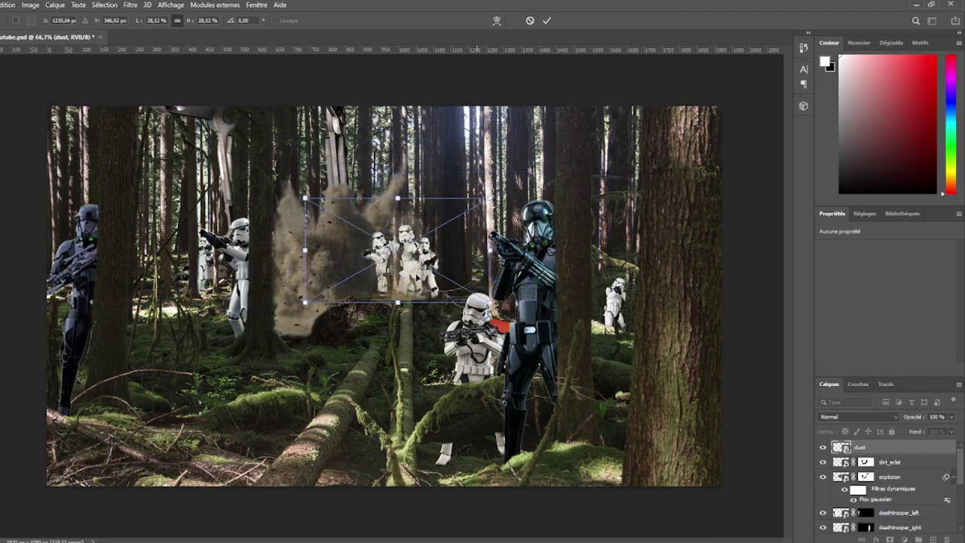
mouse_move(407, 279)
left_mouse_down()
mouse_move(334, 294)
mouse_move(322, 312)
left_mouse_up()
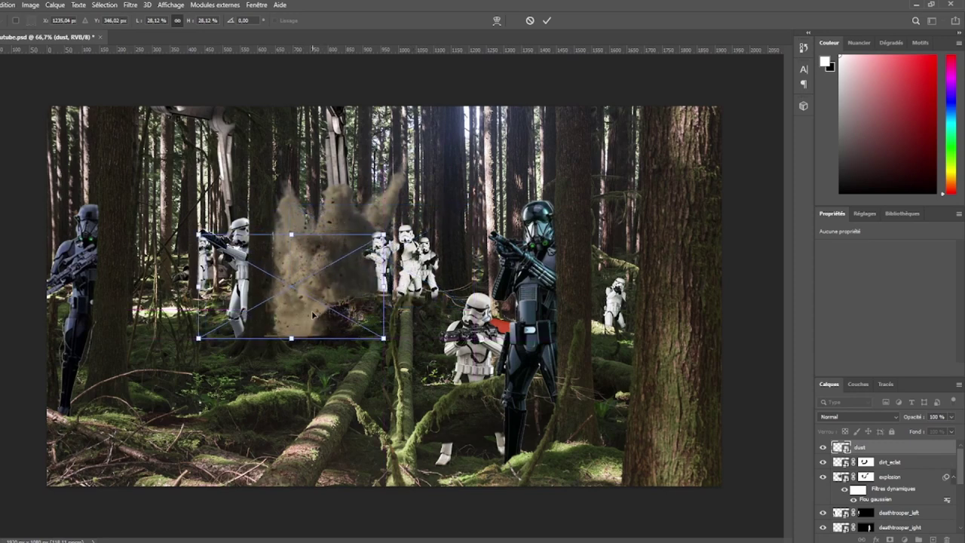
left_click(547, 20)
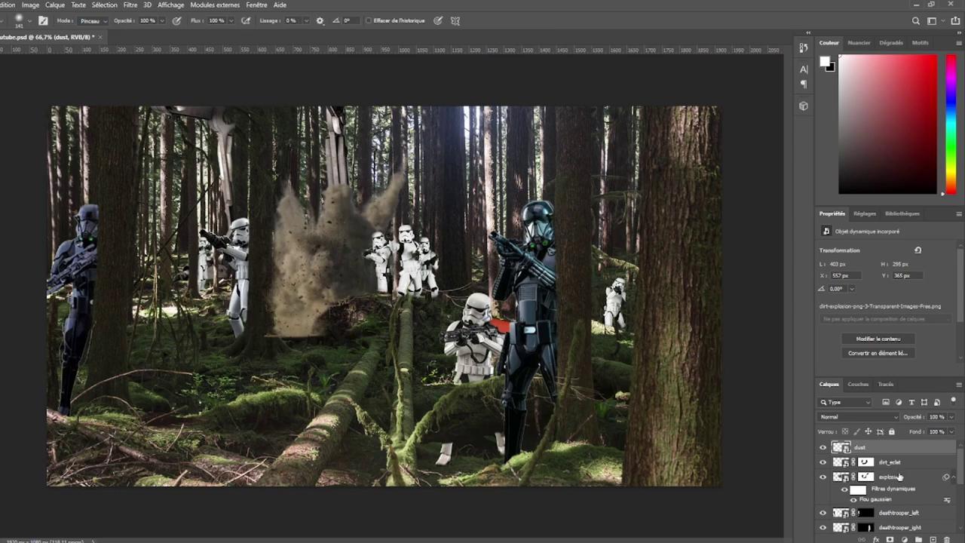
Mask the dust layer and paint out its lower-left edge near the tree.
left_click(889, 540)
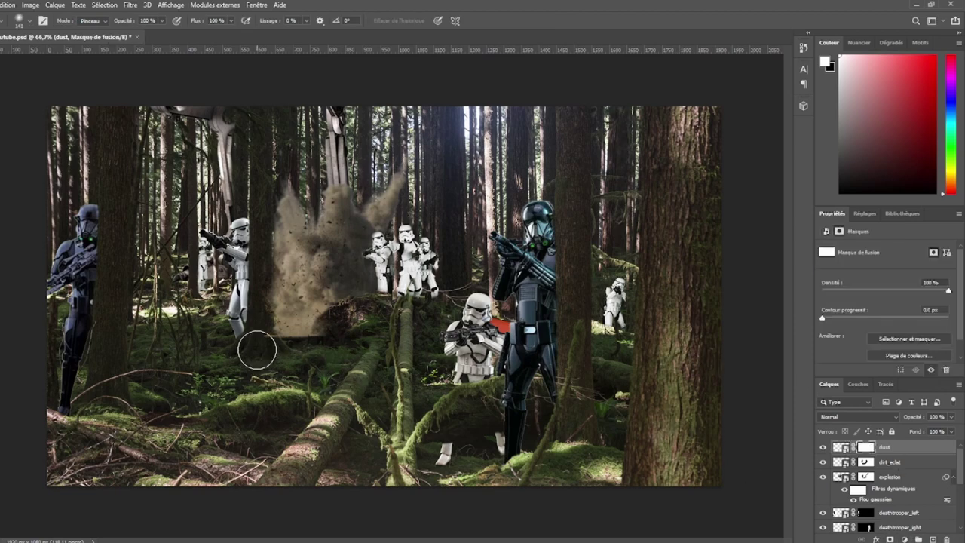
left_click_drag(258, 341, 248, 316)
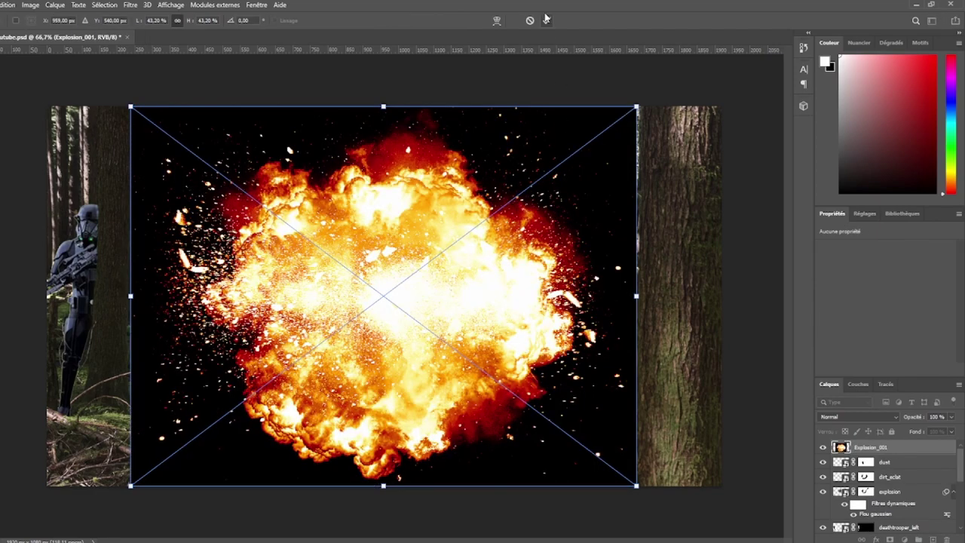
Commit the Explosion_001 placement and set its blend mode to Superposition.
left_click(546, 21)
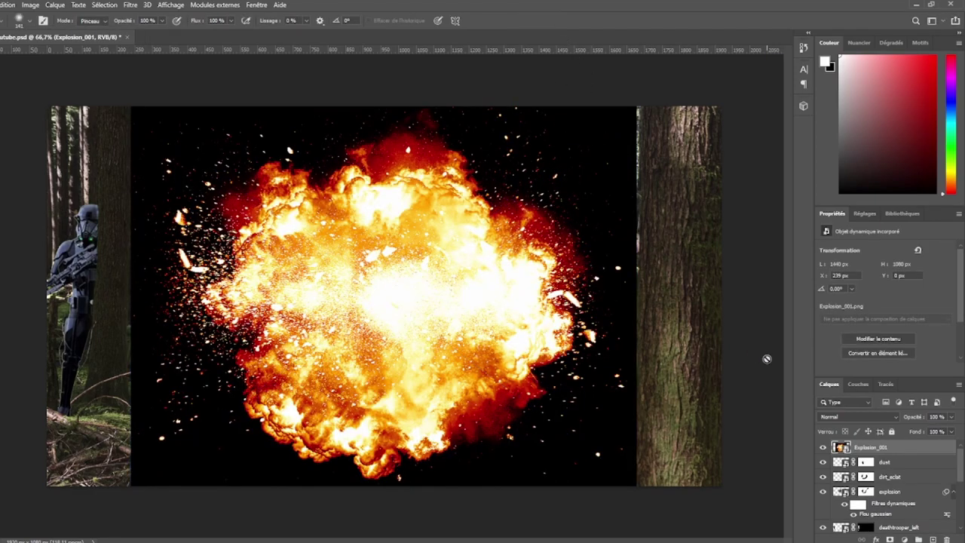
left_click(892, 420)
key("Escape")
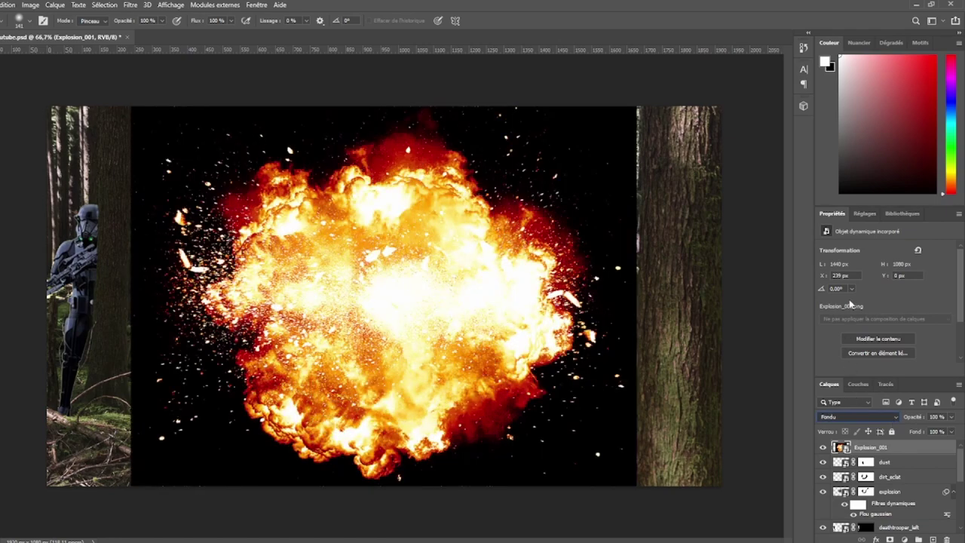
key("Down")
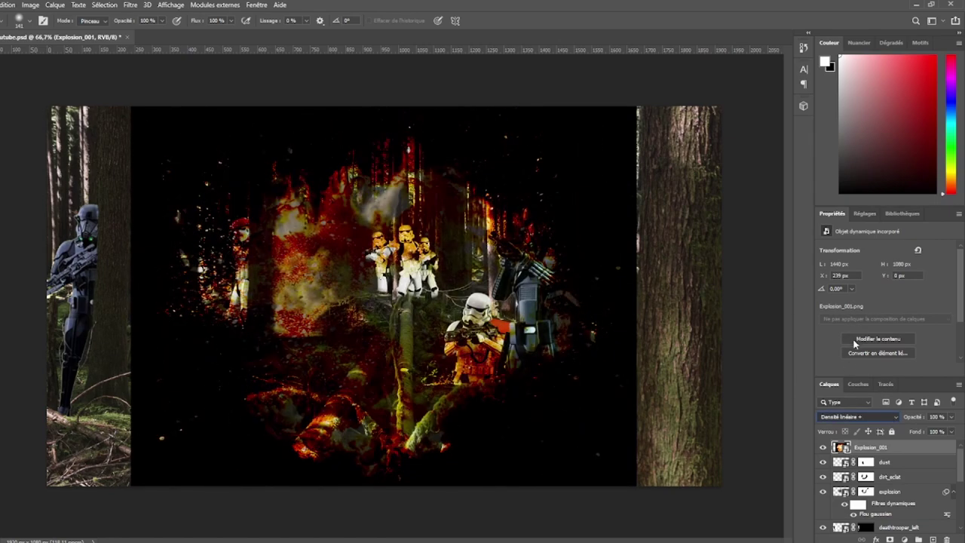
key("Up")
key("Down")
key("Down")
key("Down")
key("Down")
key("Down")
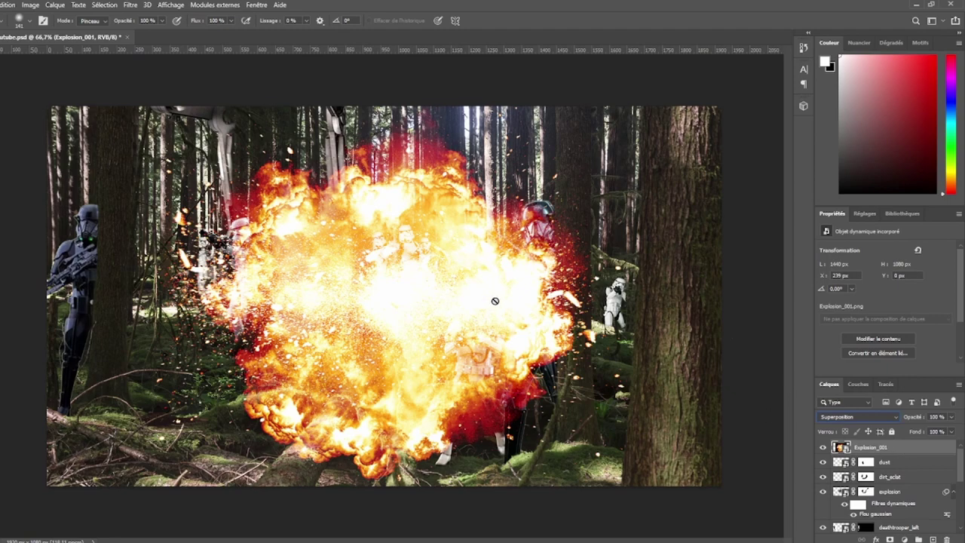
key("ctrl+t")
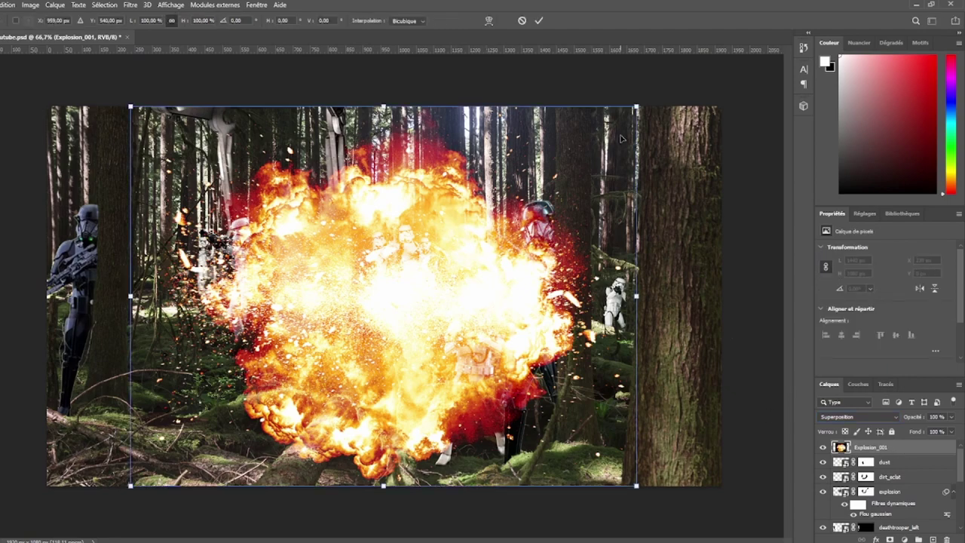
Scale the explosion to about 27% and place it at the top edge above the dust.
left_click_drag(637, 108, 384, 299)
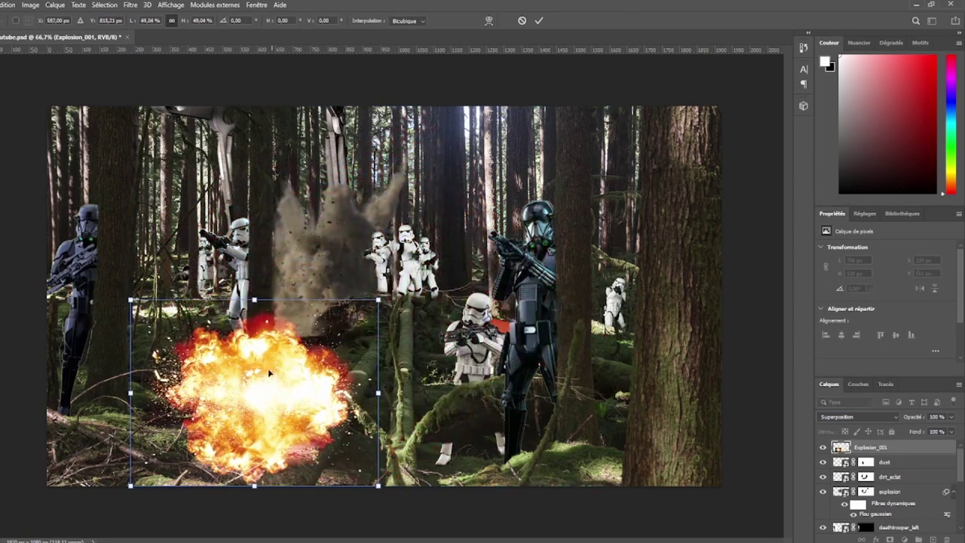
left_click_drag(332, 340, 386, 145)
left_click_drag(436, 103, 334, 180)
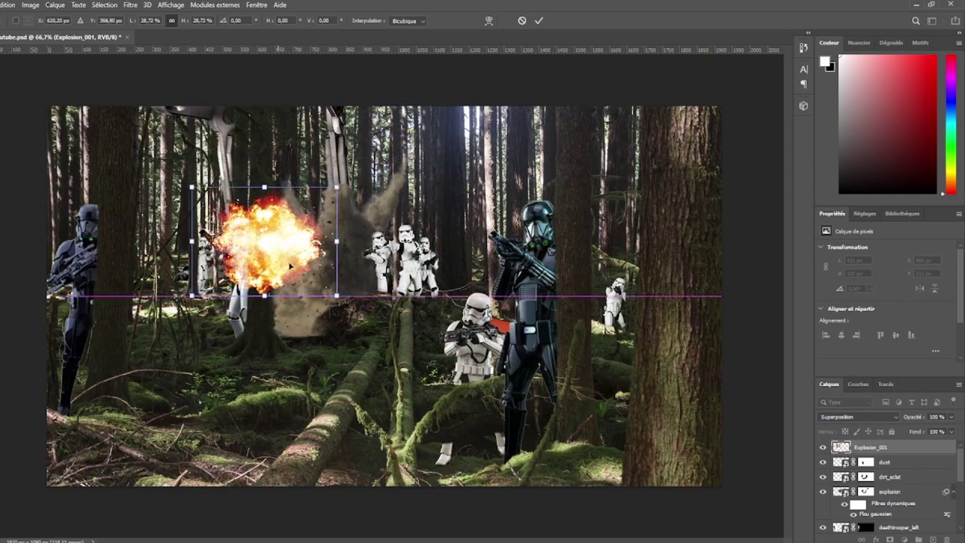
mouse_move(281, 244)
left_mouse_down()
mouse_move(334, 318)
mouse_move(353, 144)
mouse_move(193, 109)
left_mouse_up()
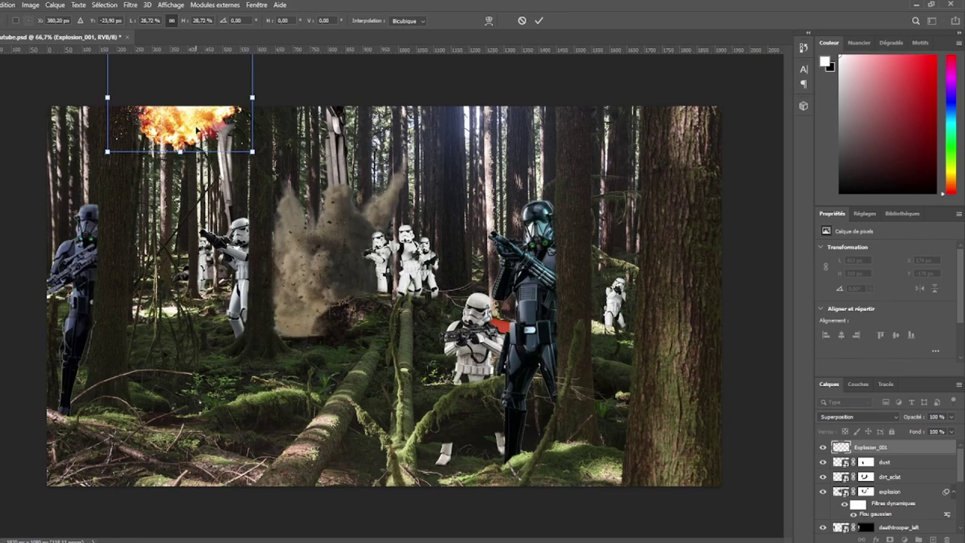
left_click_drag(253, 152, 337, 164)
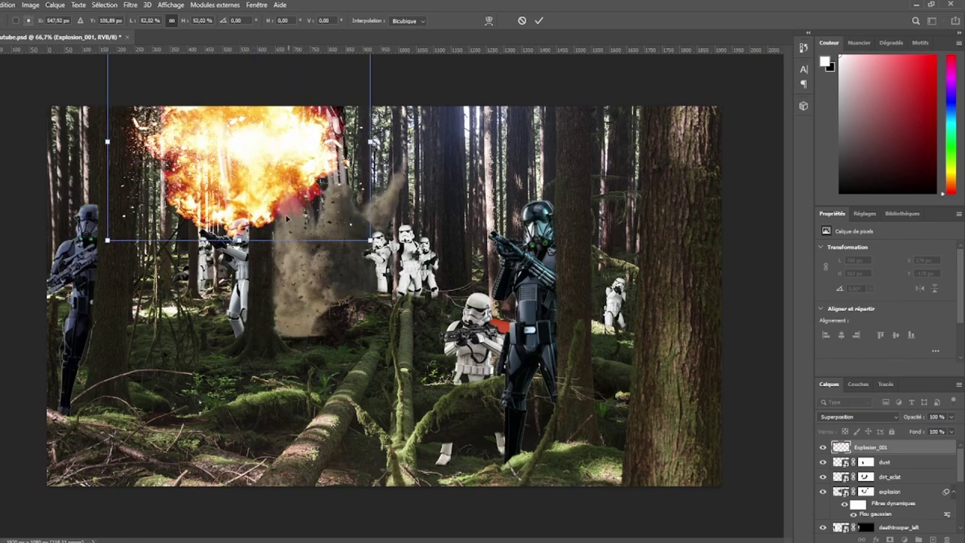
left_click_drag(221, 132, 352, 171)
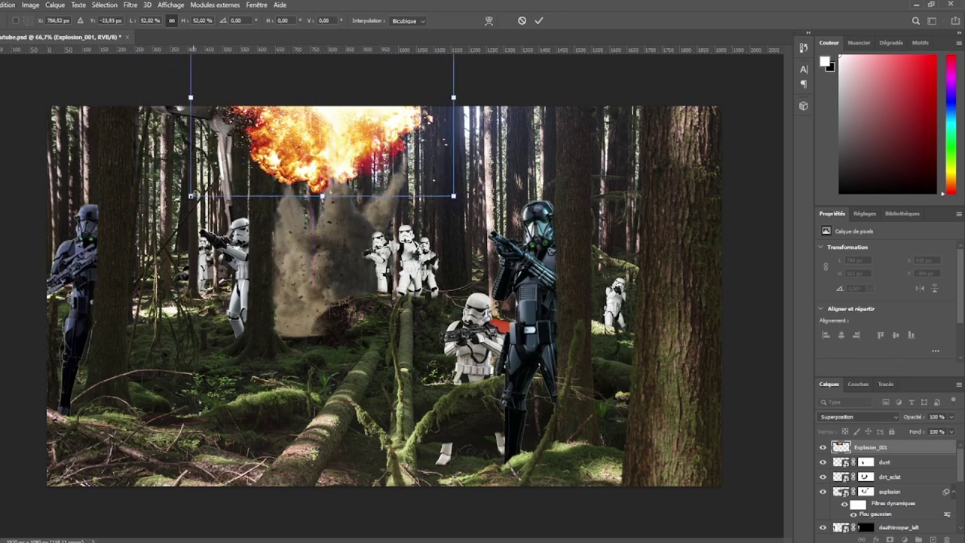
mouse_move(181, 200)
left_mouse_down()
mouse_move(279, 129)
mouse_move(336, 121)
left_mouse_up()
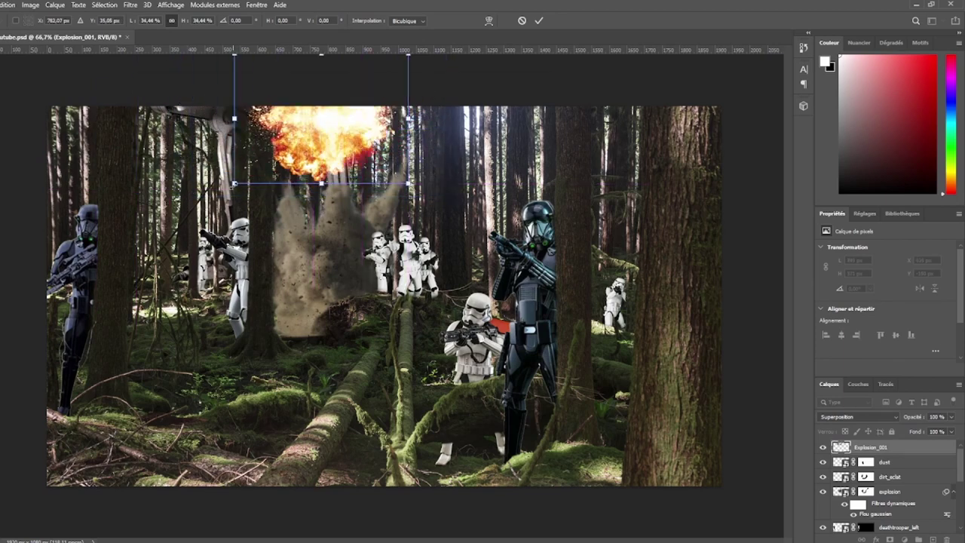
left_click(538, 20)
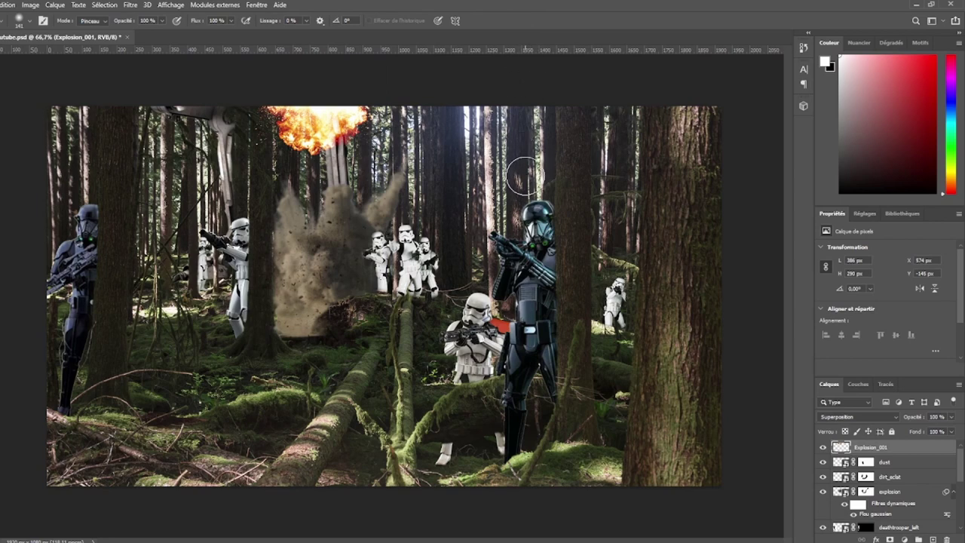
Try other sizes and positions for the explosion, then cancel the retry.
key("ctrl+t")
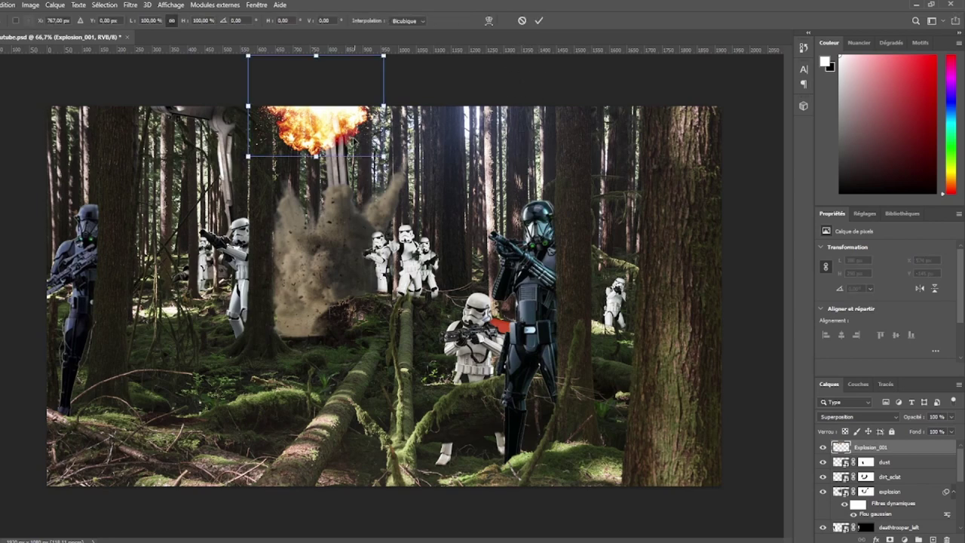
mouse_move(317, 127)
left_mouse_down()
mouse_move(322, 323)
mouse_move(678, 407)
mouse_move(675, 462)
mouse_move(625, 174)
mouse_move(574, 156)
mouse_move(697, 157)
mouse_move(641, 175)
mouse_move(513, 263)
mouse_move(565, 211)
left_mouse_up()
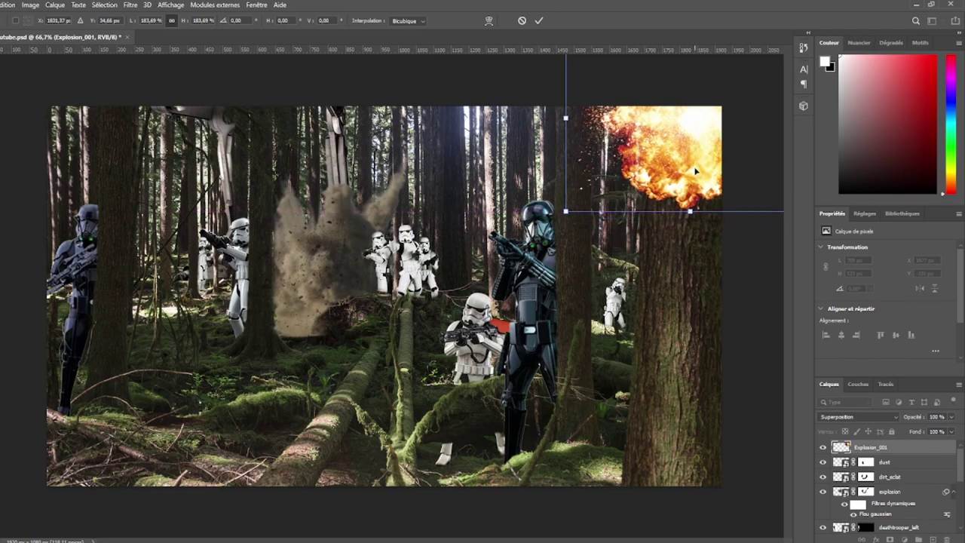
left_click_drag(685, 161, 388, 144)
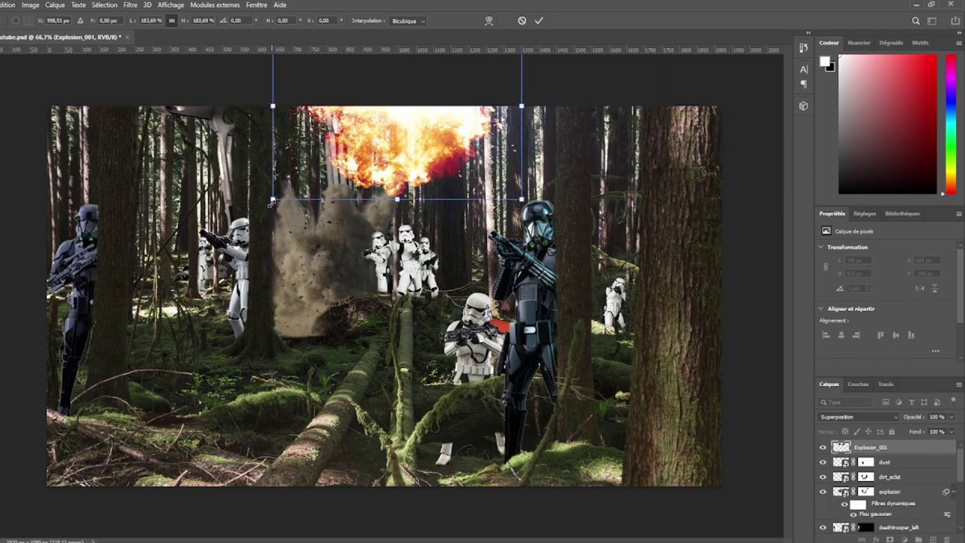
left_click_drag(271, 204, 420, 129)
left_click_drag(474, 90, 461, 141)
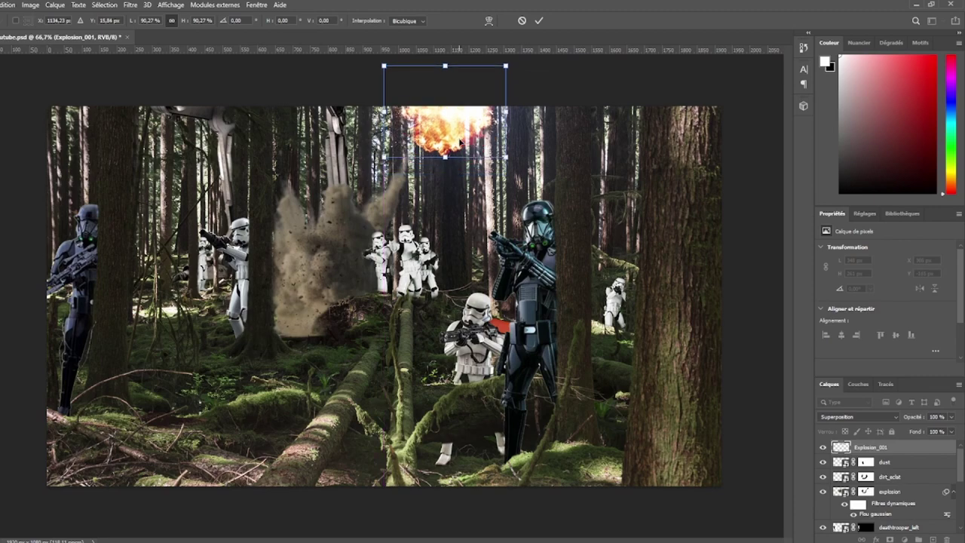
mouse_move(460, 141)
left_mouse_down()
mouse_move(212, 163)
mouse_move(183, 128)
mouse_move(526, 224)
left_mouse_up()
left_click(522, 21)
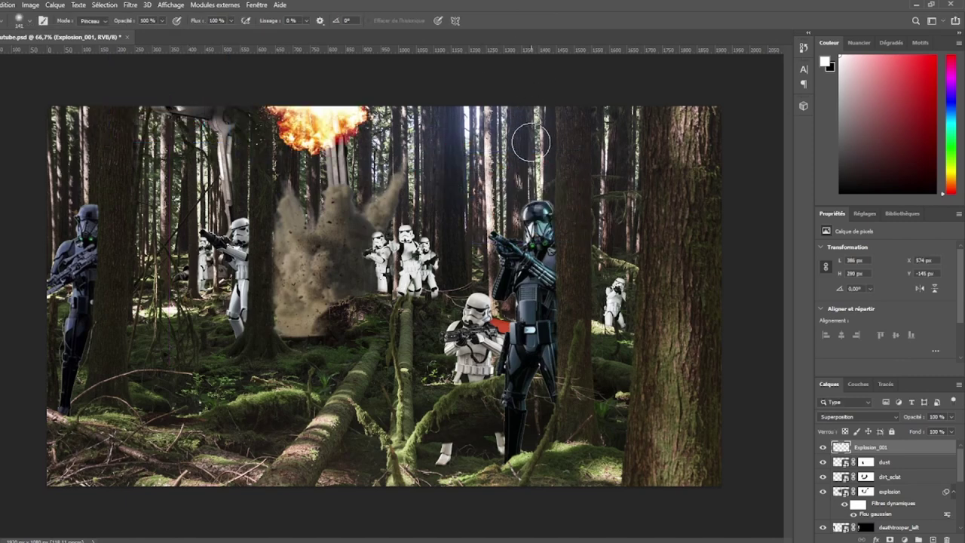
Delete the explosion layer and place dust_001 scaled to cover the canvas.
key("Delete")
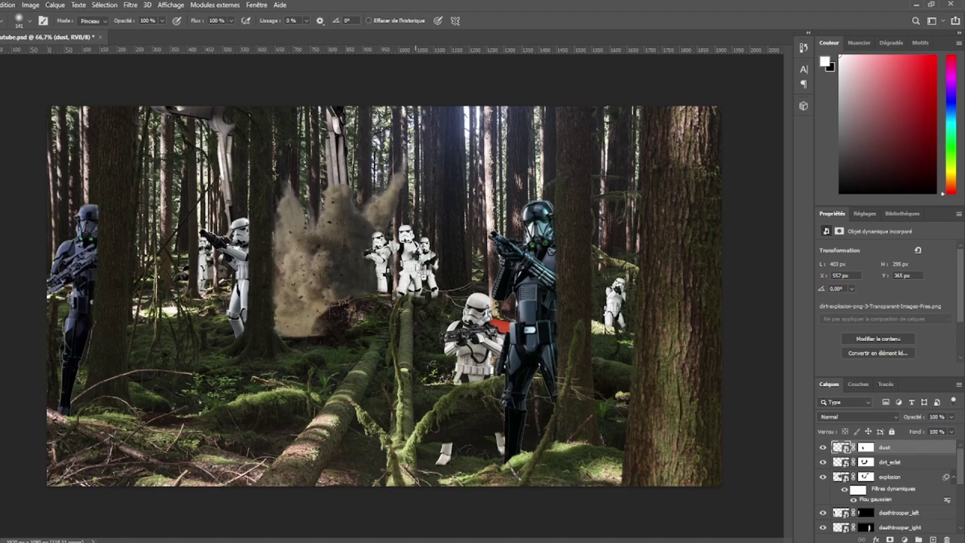
left_click_drag(420, 272, 457, 238)
left_click_drag(722, 118, 758, 98)
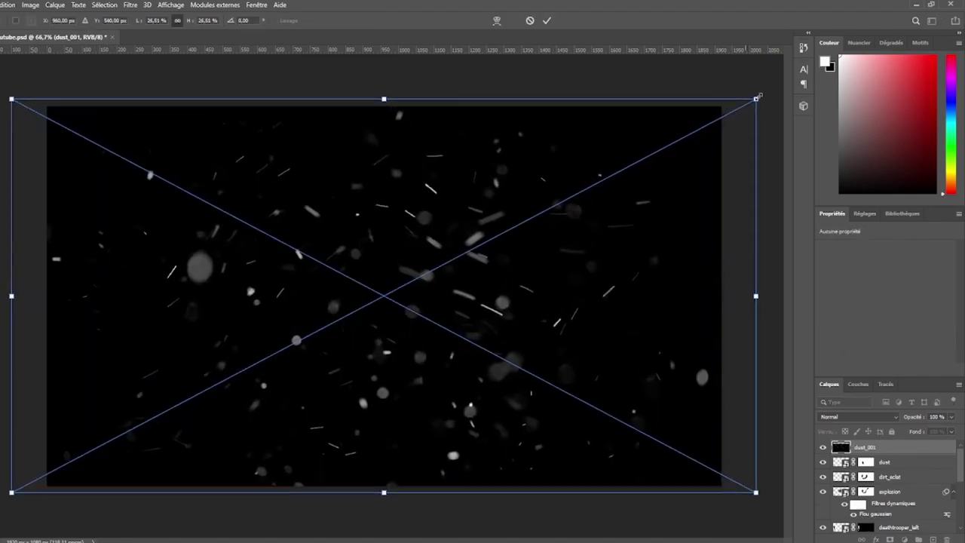
left_click(546, 22)
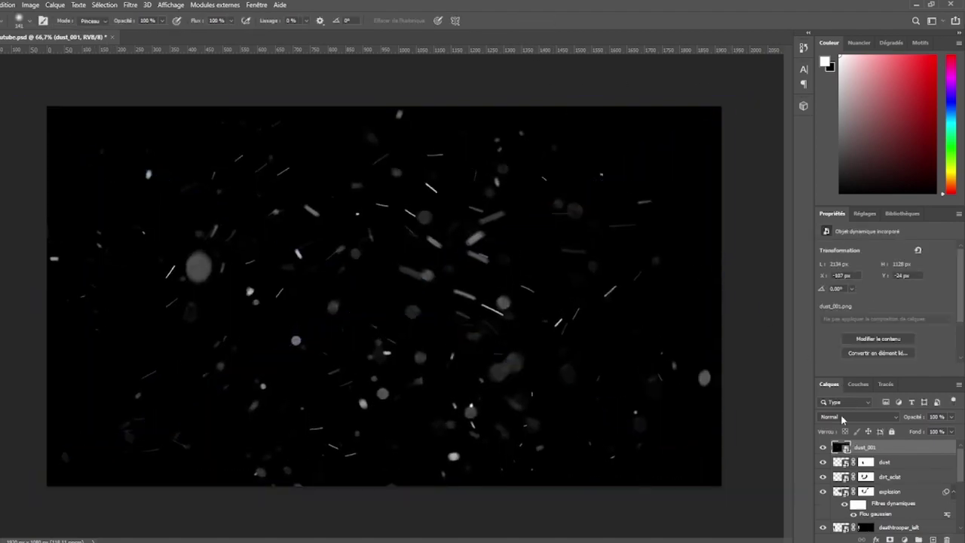
Blend dust_001 in Superposition mode and add empty layer Calque 1 on top.
scroll(844, 419, "down", 9)
scroll(843, 414, "down", 3)
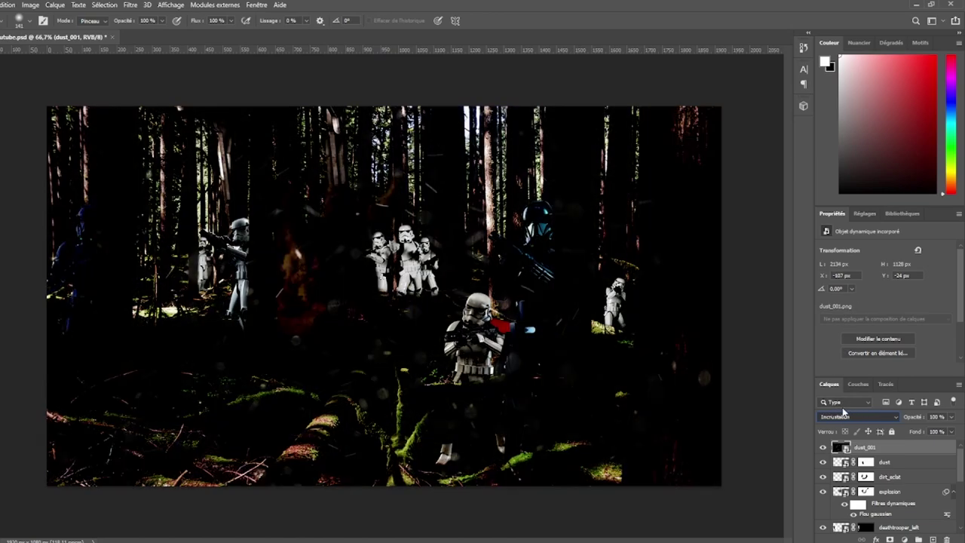
scroll(844, 411, "up", 1)
scroll(844, 413, "up", 2)
scroll(848, 407, "up", 1)
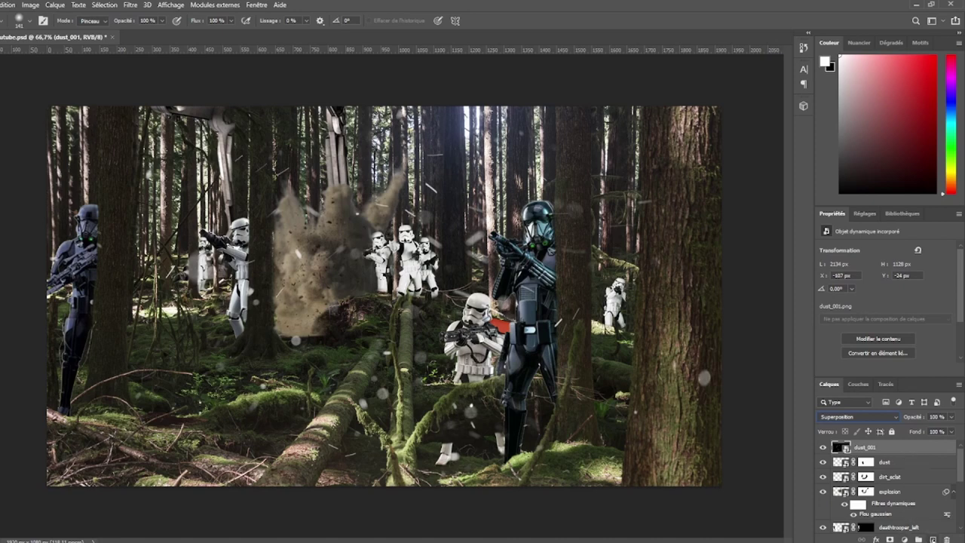
left_click(933, 540)
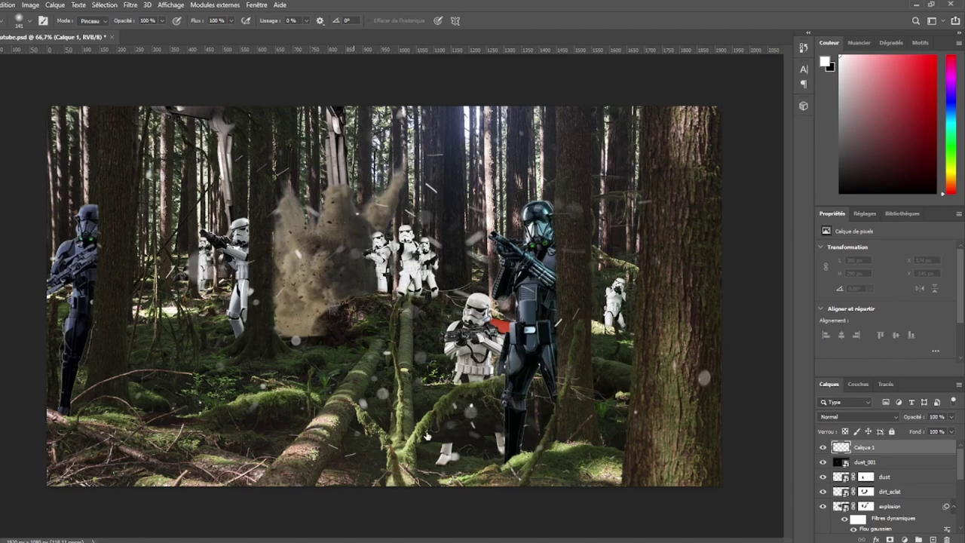
Set up a small soft white brush and test glow dabs on a trooper's gun.
key("bracketright")
key("bracketright")
key("bracketright")
key("bracketleft")
key("bracketleft")
key("bracketleft")
key("b")
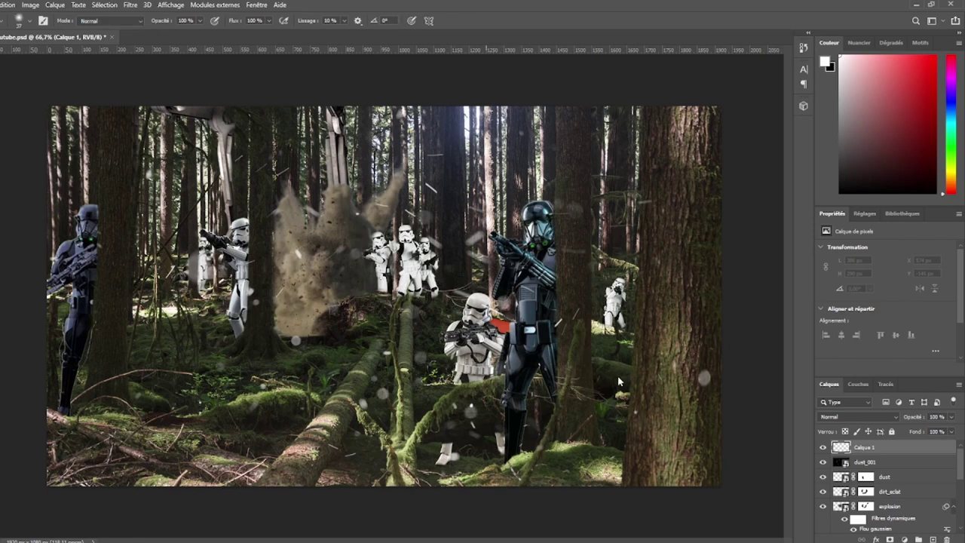
left_click(492, 234)
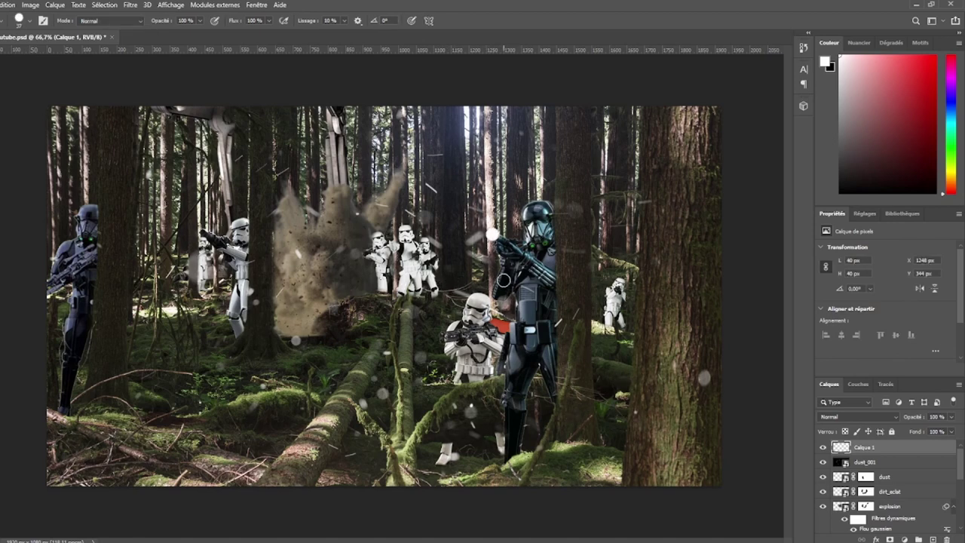
key("ctrl+z")
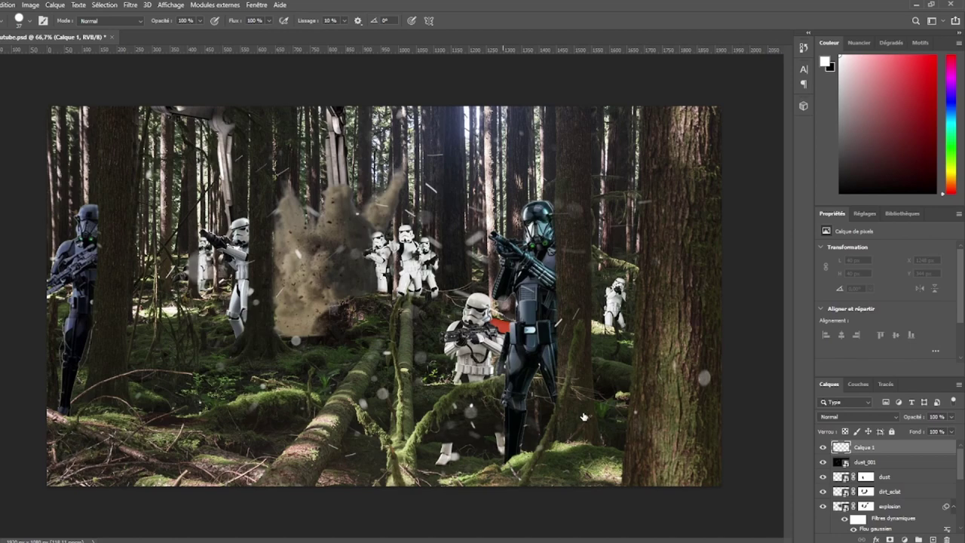
left_click_drag(593, 401, 574, 279)
left_click_drag(489, 216, 499, 242)
key("ctrl+z")
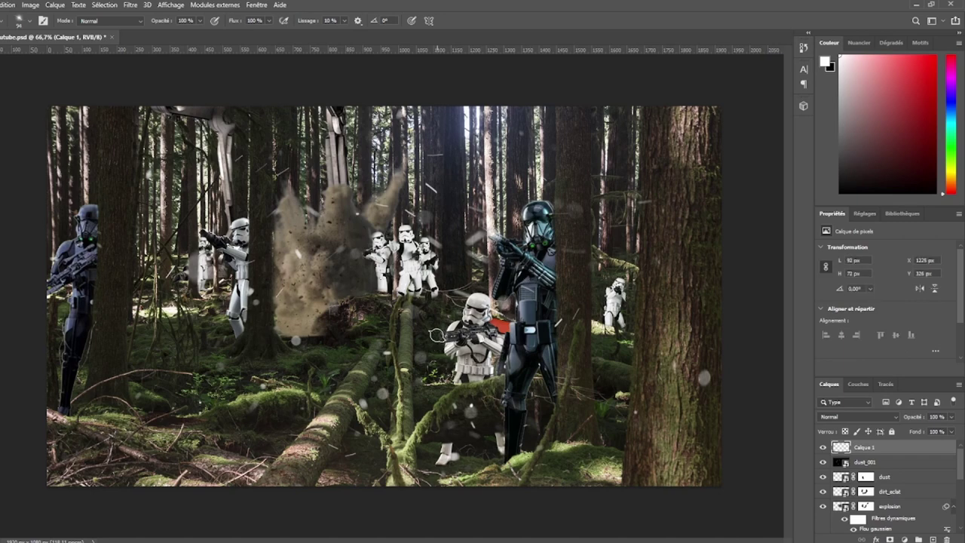
Paint white glows at the left, central and right troopers' muzzles, then add Calque 2.
left_click_drag(440, 333, 536, 386)
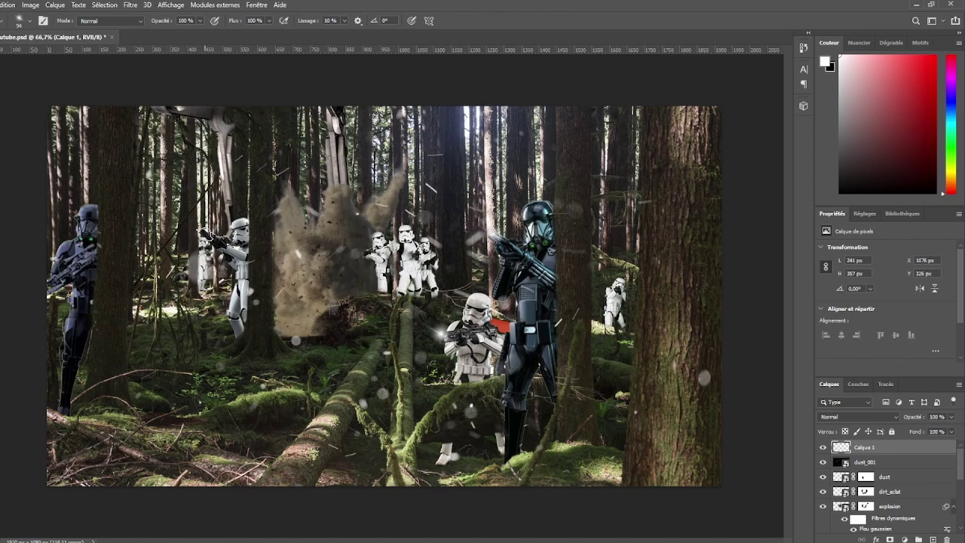
left_click(205, 233)
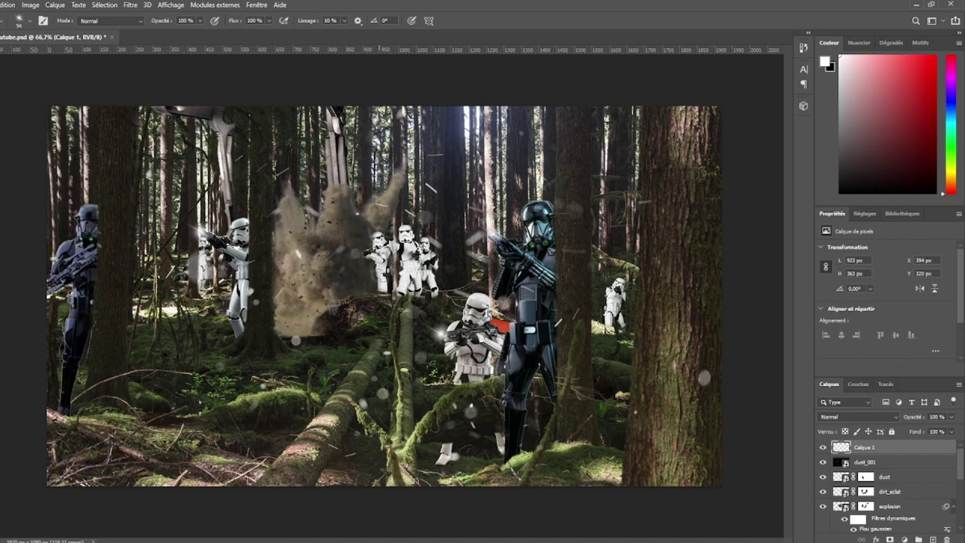
left_click(361, 254)
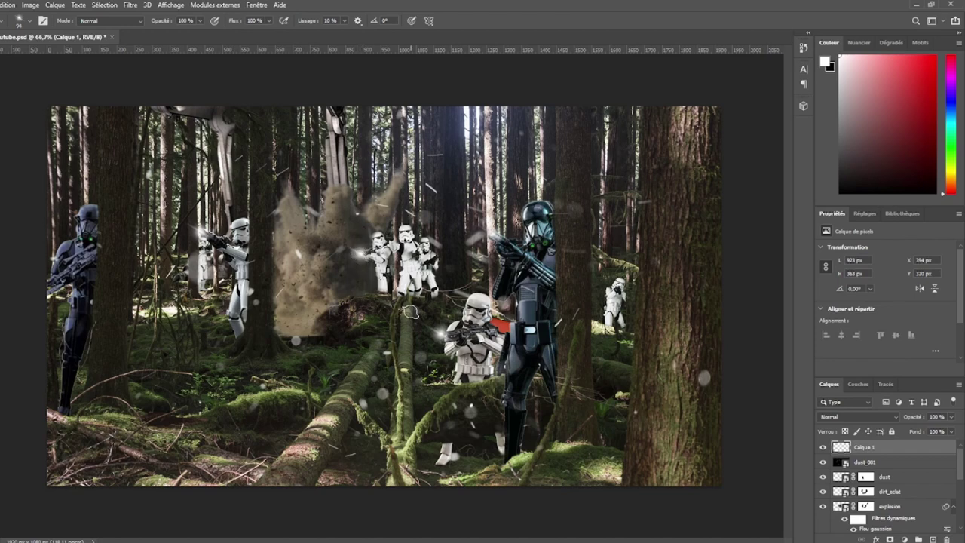
left_click(617, 288)
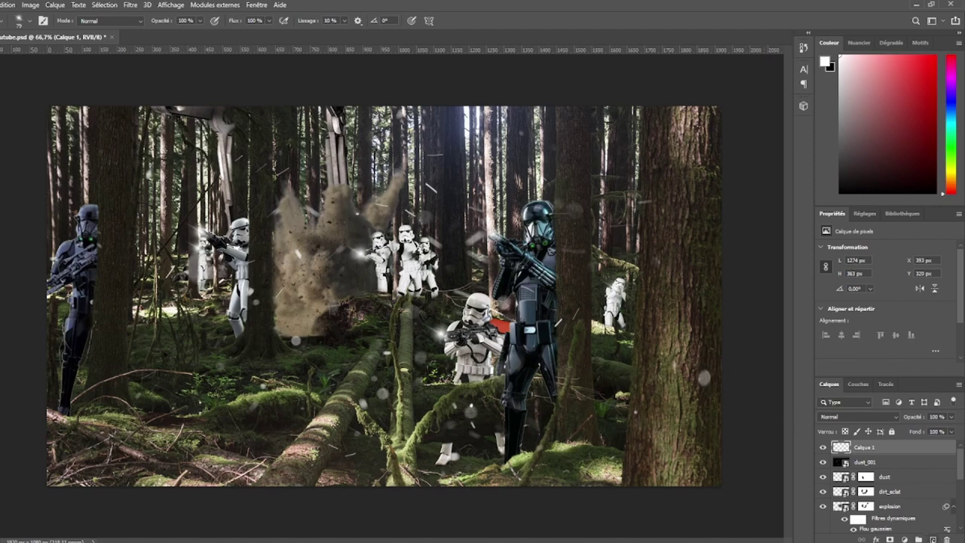
left_click(932, 540)
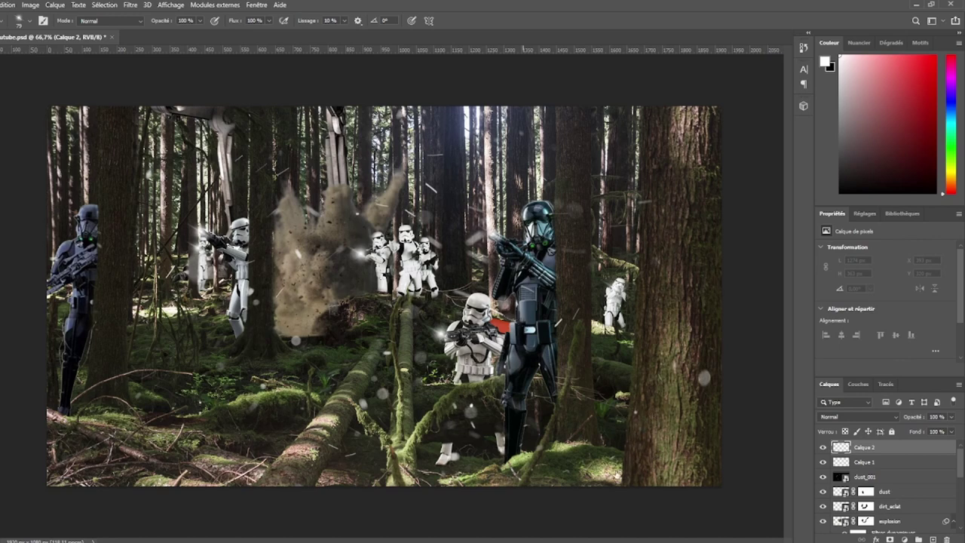
Switch to a small hard brush and test straight laser lines from the central muzzle.
key("shift+bracketright")
key("bracketleft")
left_click(492, 224)
left_click(410, 214, "shift")
key("ctrl+z")
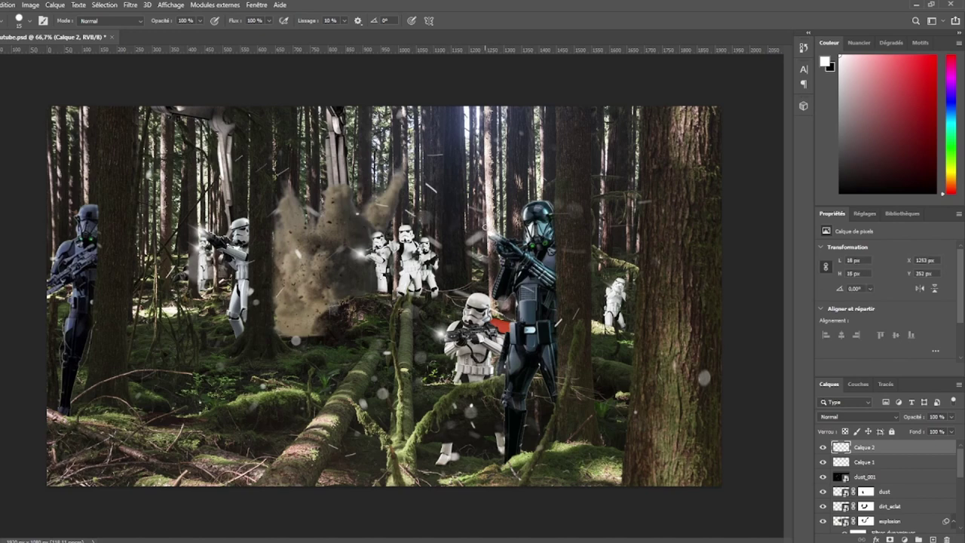
left_click(395, 182, "shift")
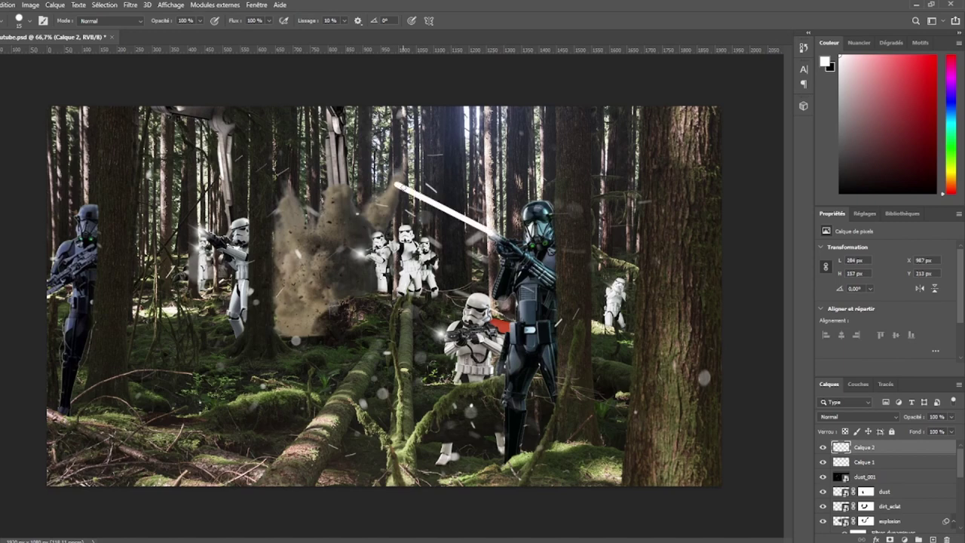
key("ctrl+z")
left_click(441, 204, "shift")
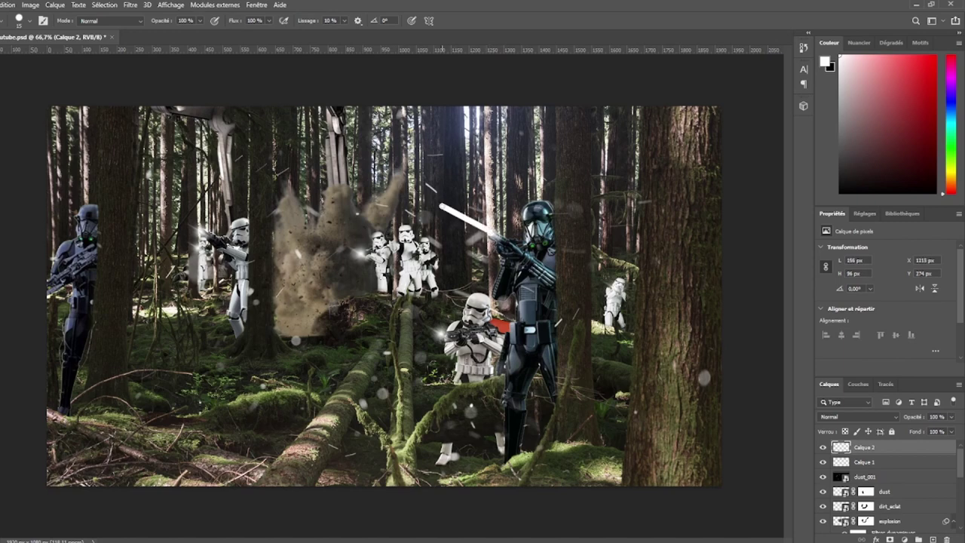
key("ctrl+z")
left_click(441, 194, "shift")
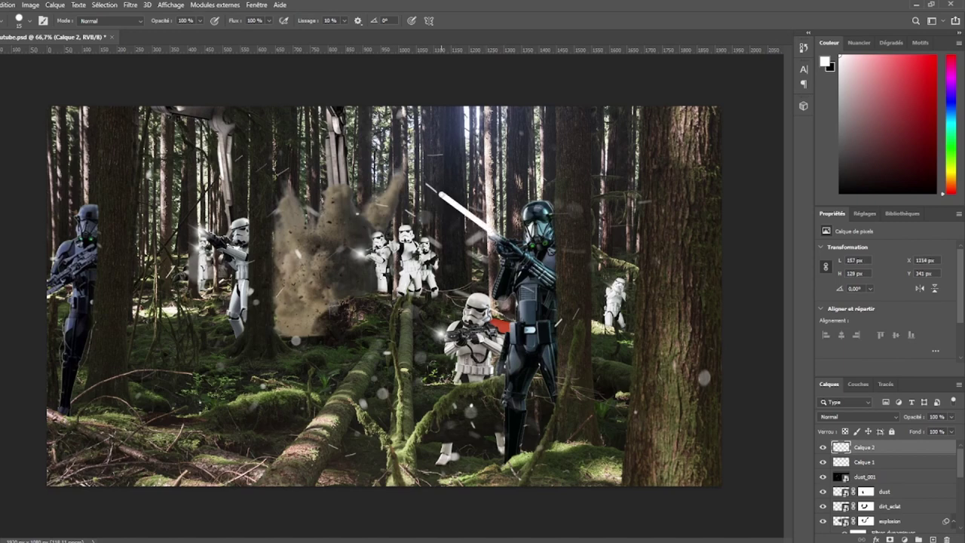
key("ctrl+z")
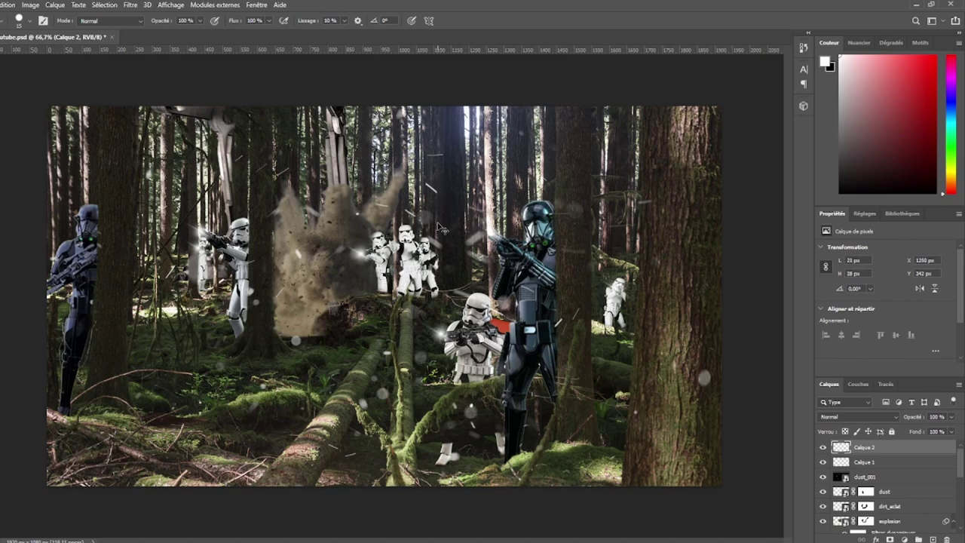
Draw two straight laser bolts from the central troopers, one up-left, one low leftward.
left_click(460, 215)
left_click(379, 171, "shift")
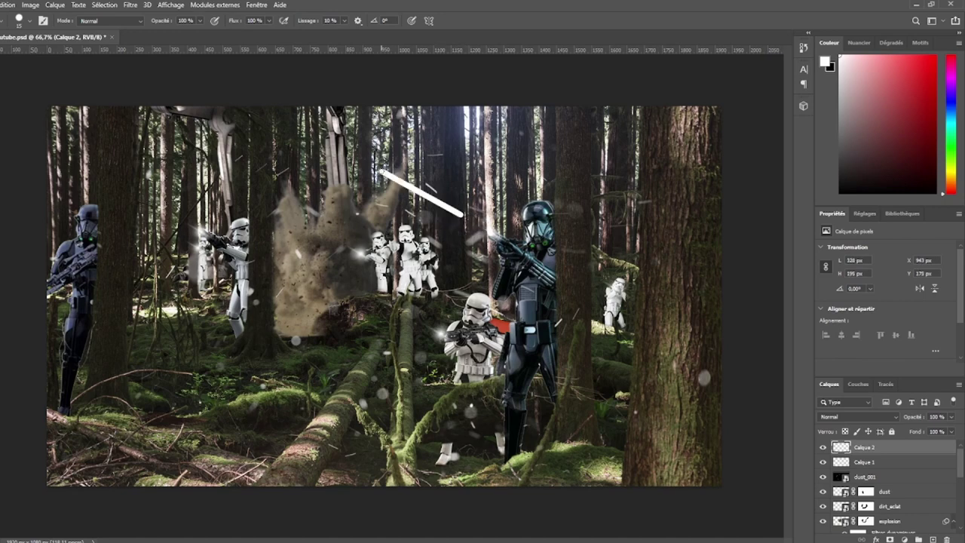
left_click(425, 335)
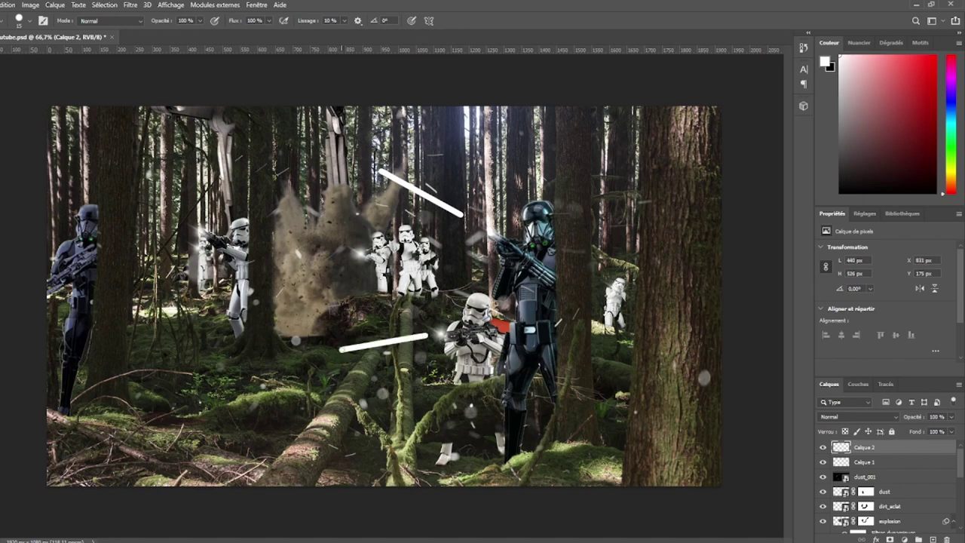
left_click(340, 351, "shift")
Draw laser bolts at the left trooper's gun: an upper beam and a short lower one.
left_click(188, 228)
left_click(124, 202, "shift")
left_click(153, 251, "shift")
key("ctrl+z")
left_click(140, 240, "shift")
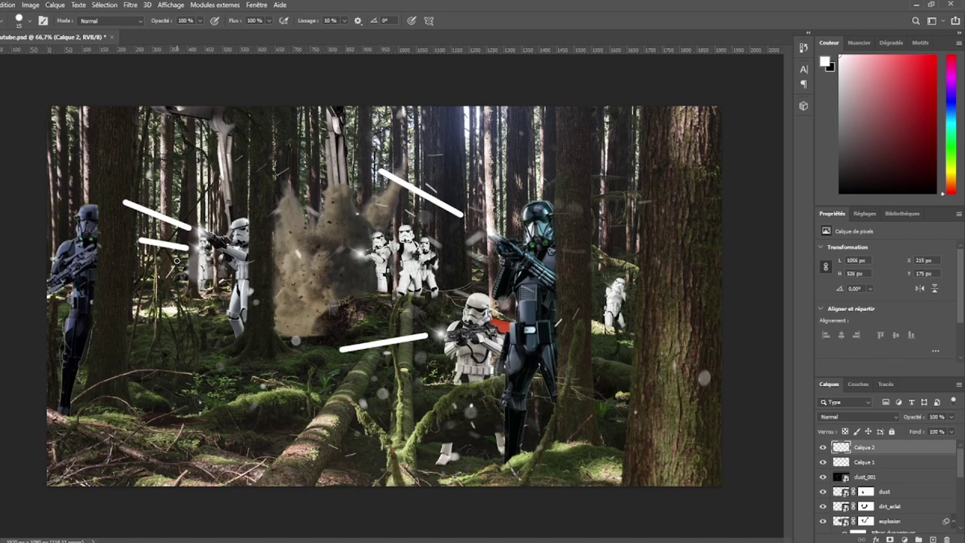
key("ctrl+z")
left_click(158, 246, "shift")
Erase a stray streak across the smoke and add a short laser beside the right trooper.
left_click_drag(364, 253, 318, 252)
key("e")
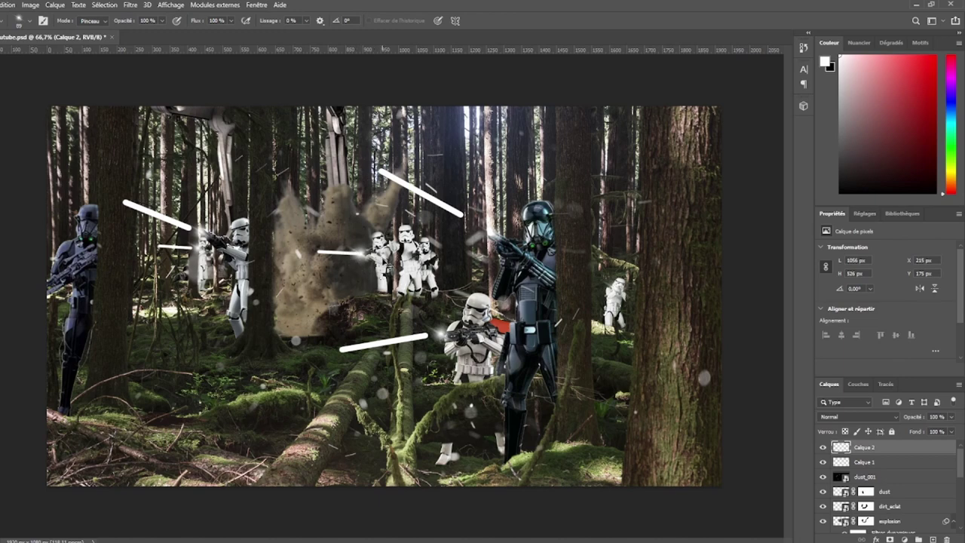
mouse_move(362, 253)
left_mouse_down()
mouse_move(316, 252)
mouse_move(344, 253)
left_mouse_up()
key("b")
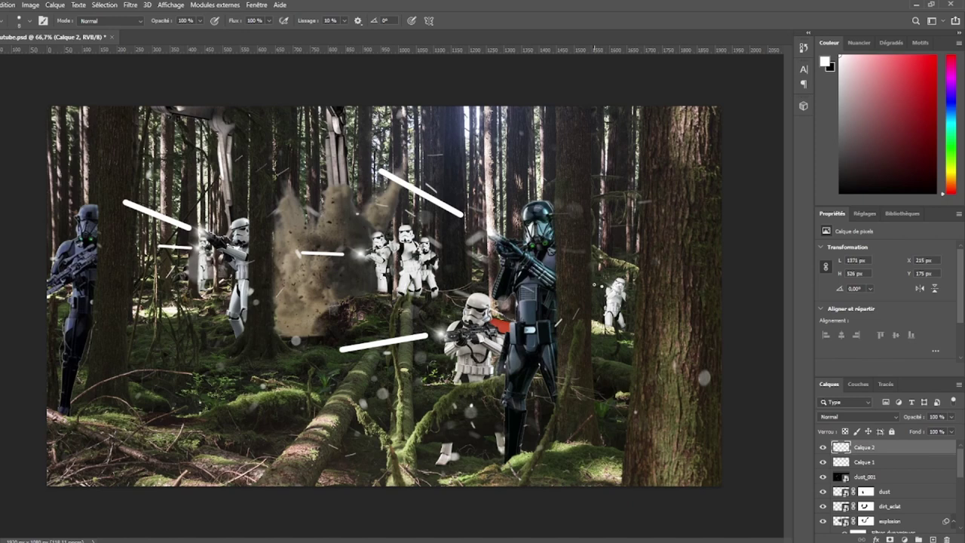
left_click_drag(590, 285, 603, 286)
key("ctrl+z")
left_click_drag(593, 285, 613, 287)
Pan around the laser layer, then return to the brush tool.
key("space")
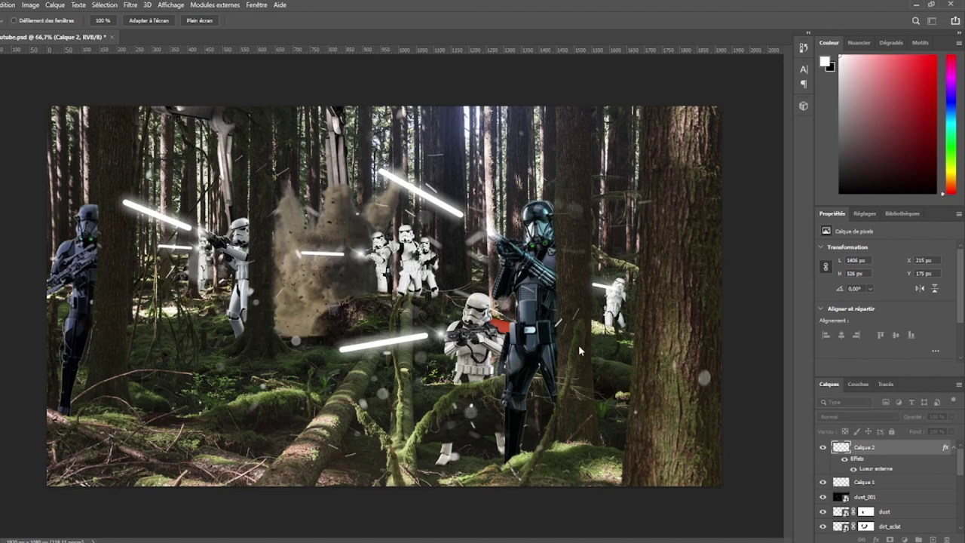
key("b")
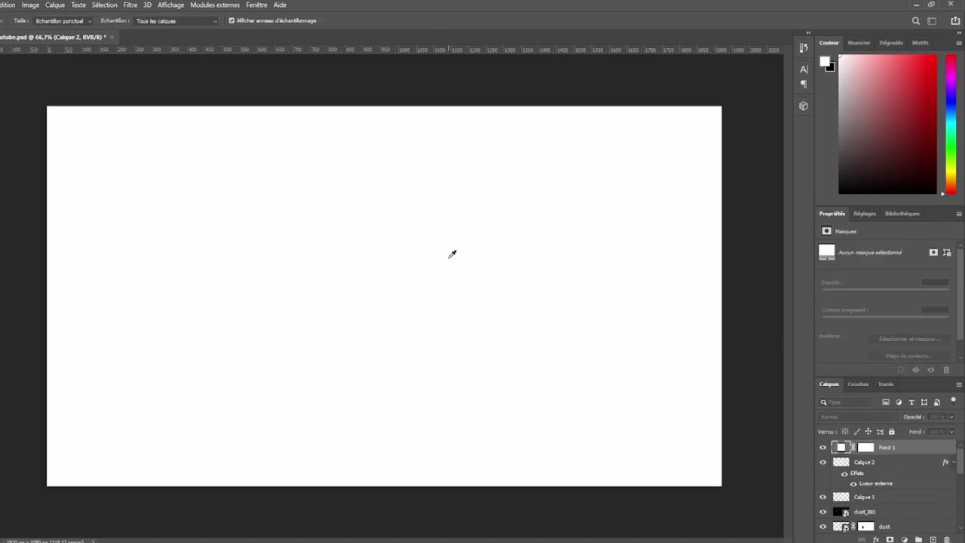
Invert fill layer Fond 1 to black and move it below Calque 1.
key("ctrl+i")
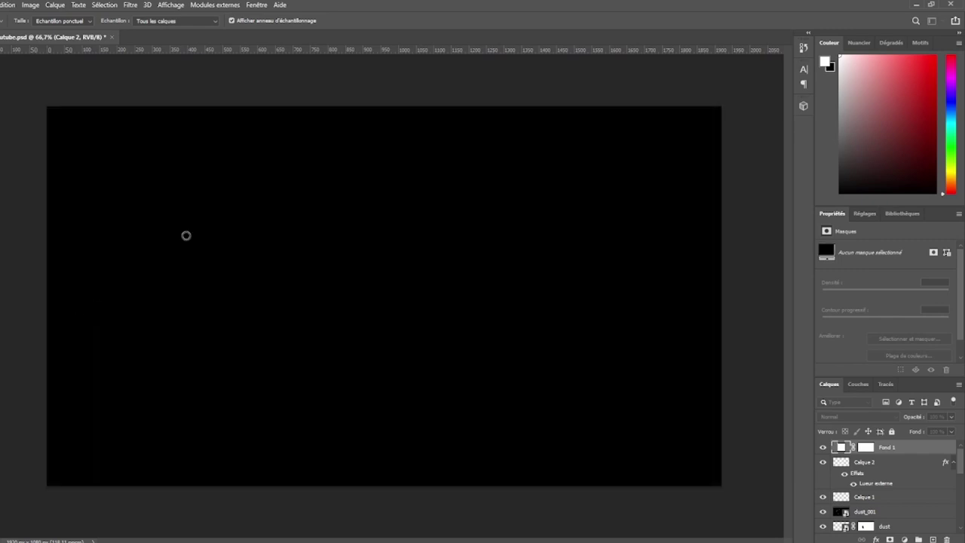
key("b")
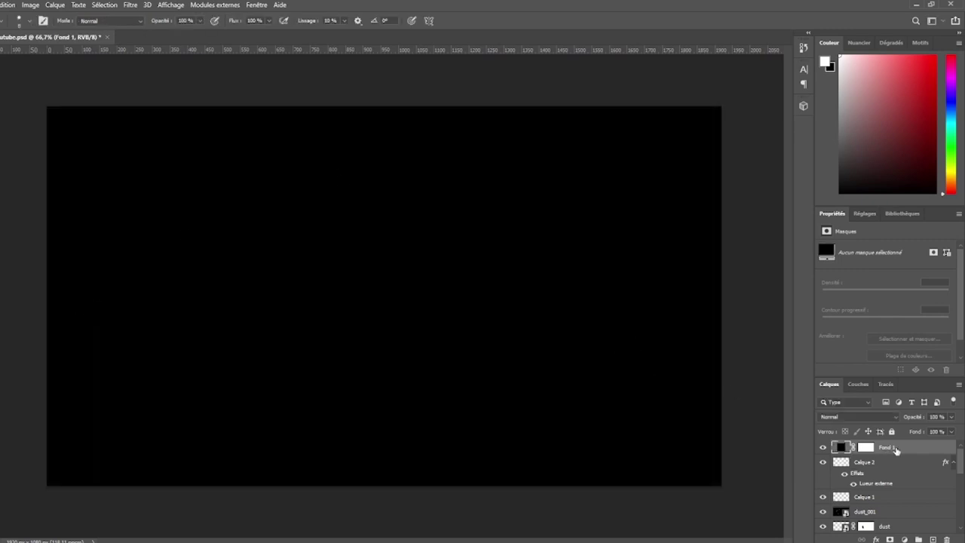
left_click_drag(907, 450, 913, 502)
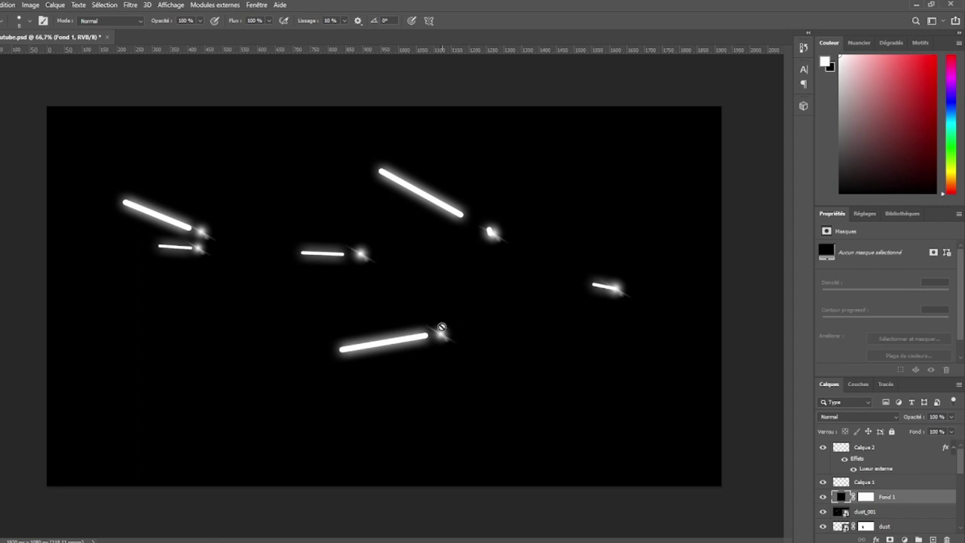
left_click(870, 449)
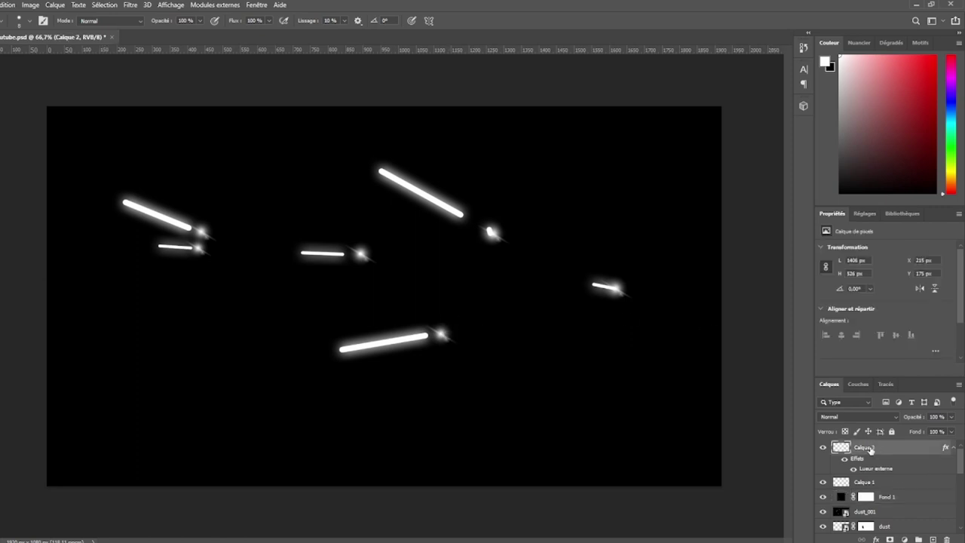
key("e")
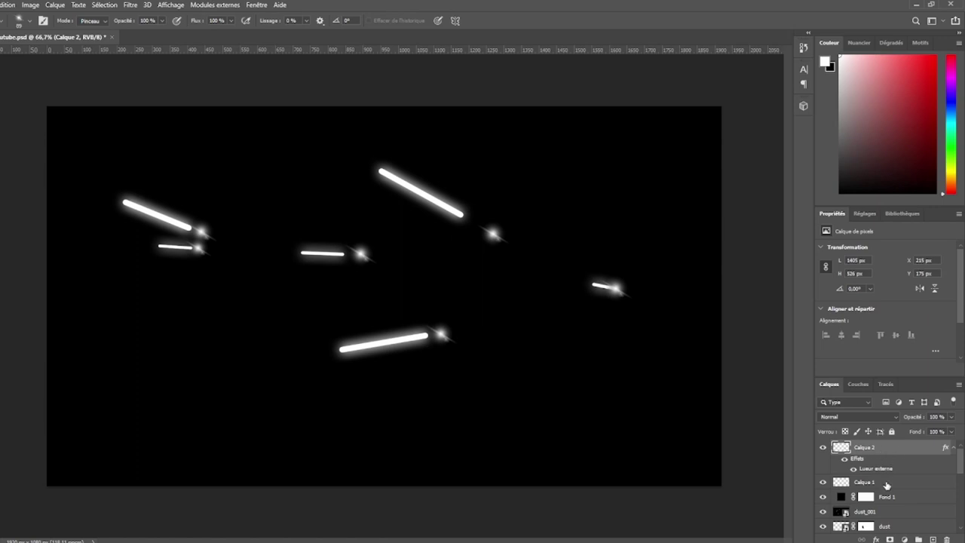
Merge Calque 1 and black Fond 1 into Calque 2, checking the lasers by toggling visibility.
left_click(887, 485, "shift")
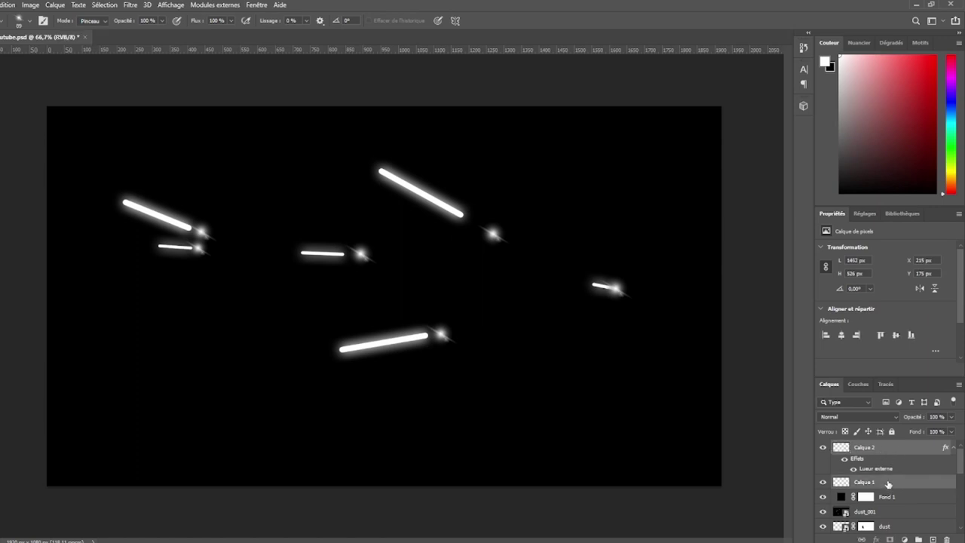
key("ctrl+e")
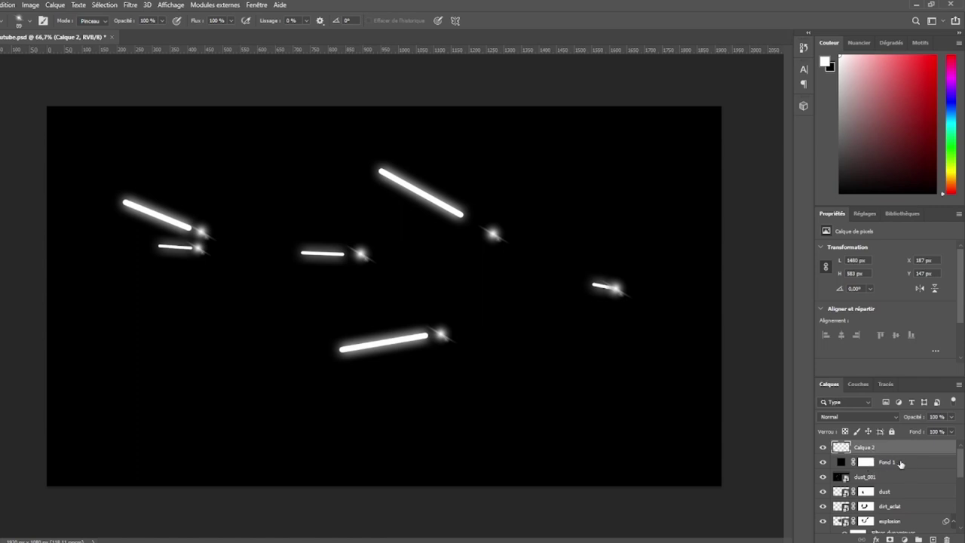
left_click(901, 462)
left_click(895, 453)
left_click(823, 449)
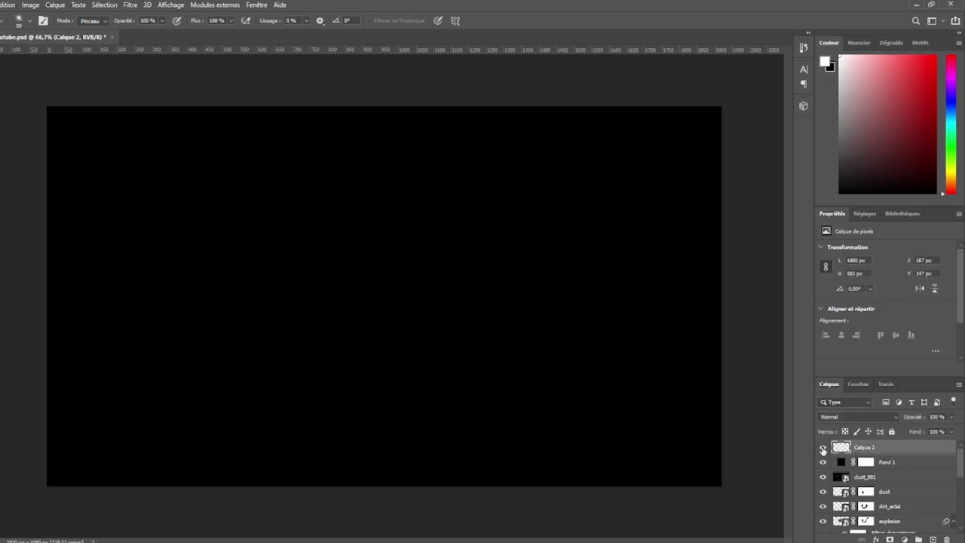
left_click(898, 465)
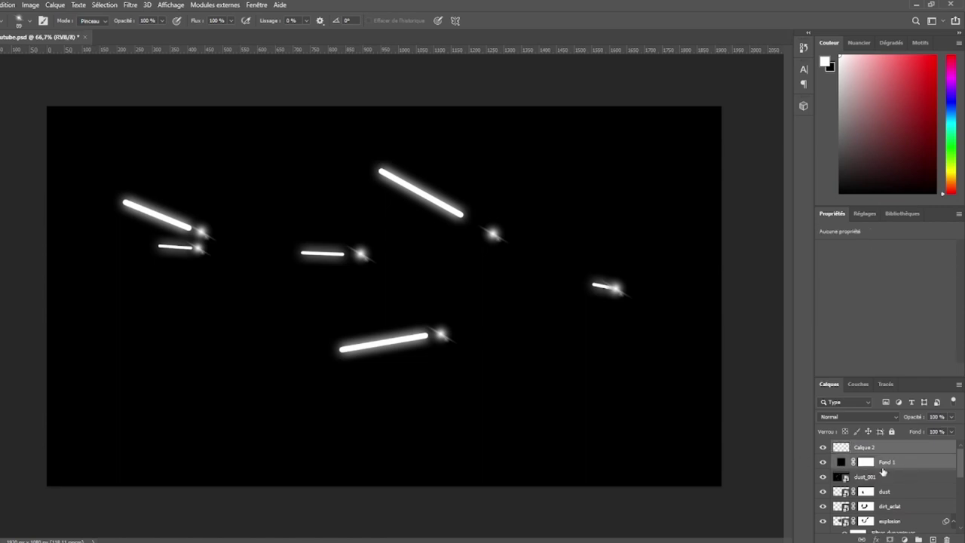
key("ctrl+e")
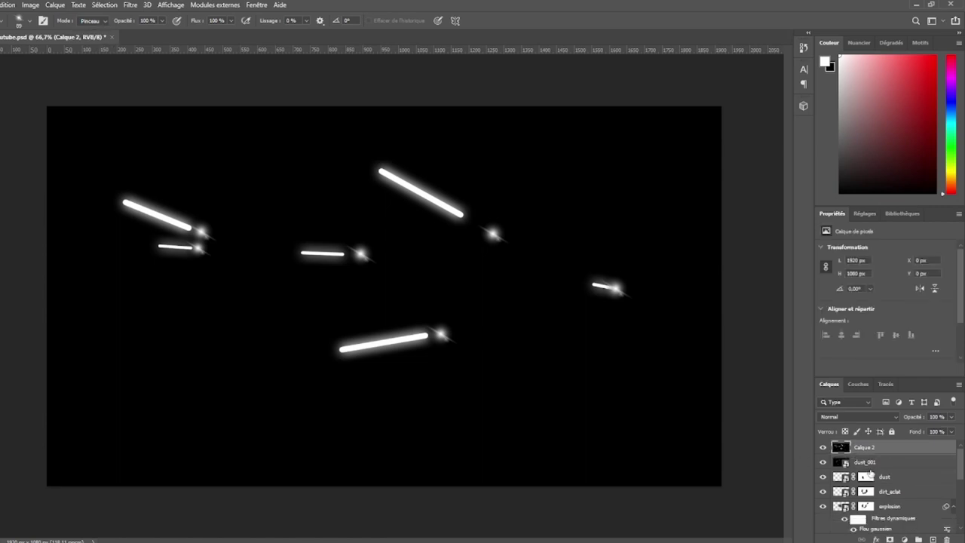
left_click(845, 417)
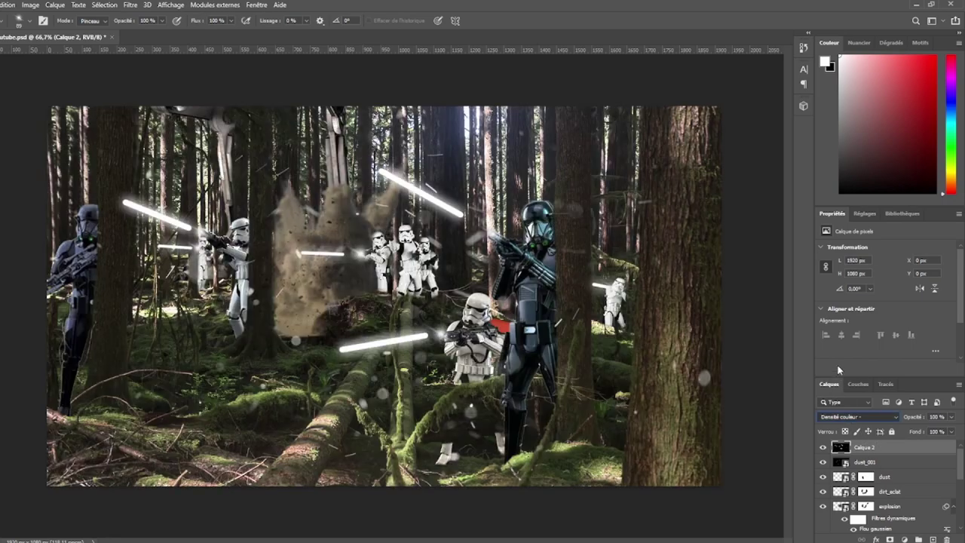
Set Calque 2 to Superposition blending and convert it into a smart object.
key("Down")
key("Down")
key("Down")
key("Down")
key("Down")
key("Down")
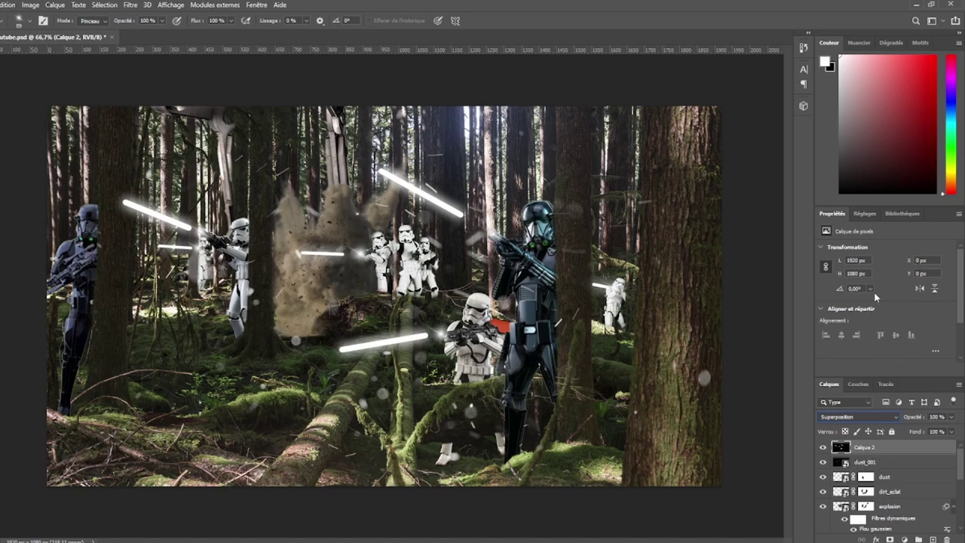
key("ctrl+alt+s")
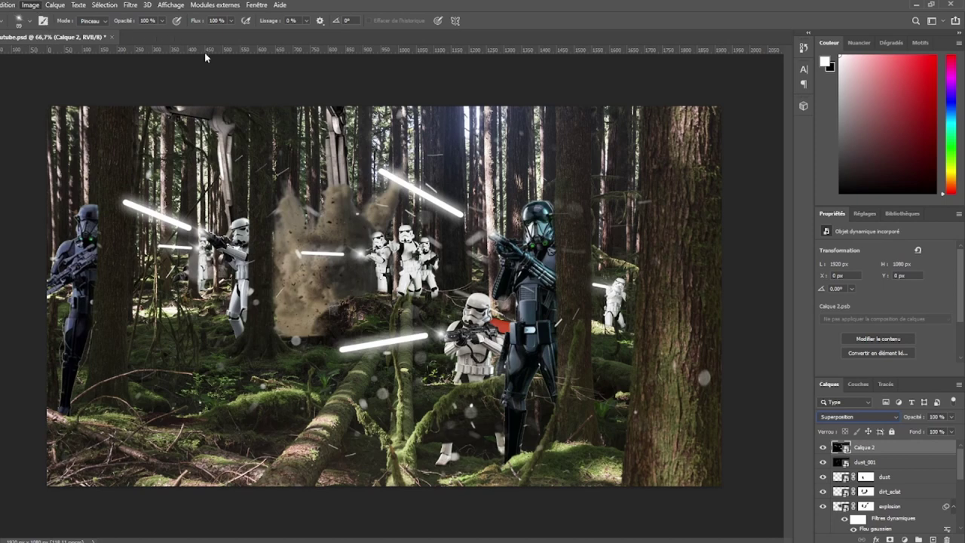
key("i")
key("i")
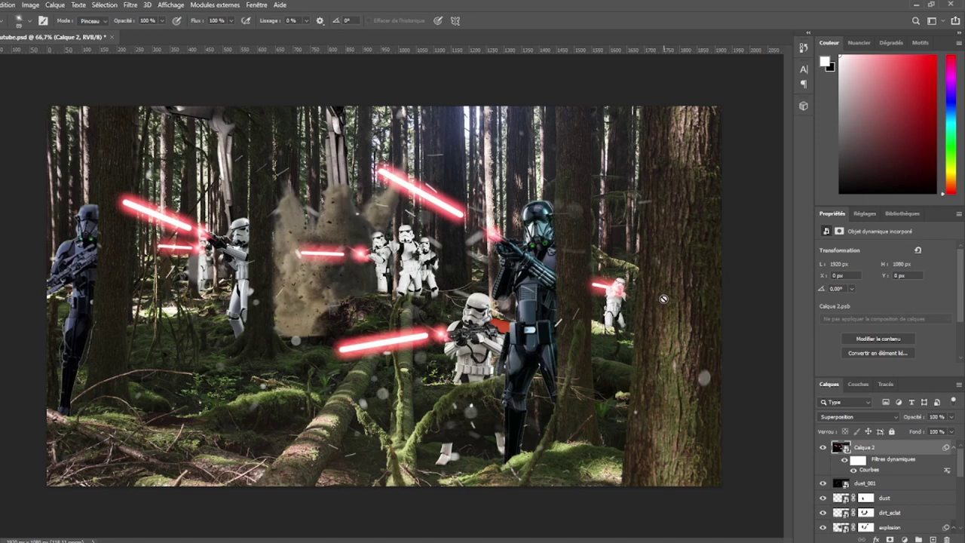
Try other blend modes on Calque 2, settle back on Superposition, and add empty Calque 3 above it.
key("Down")
key("Down")
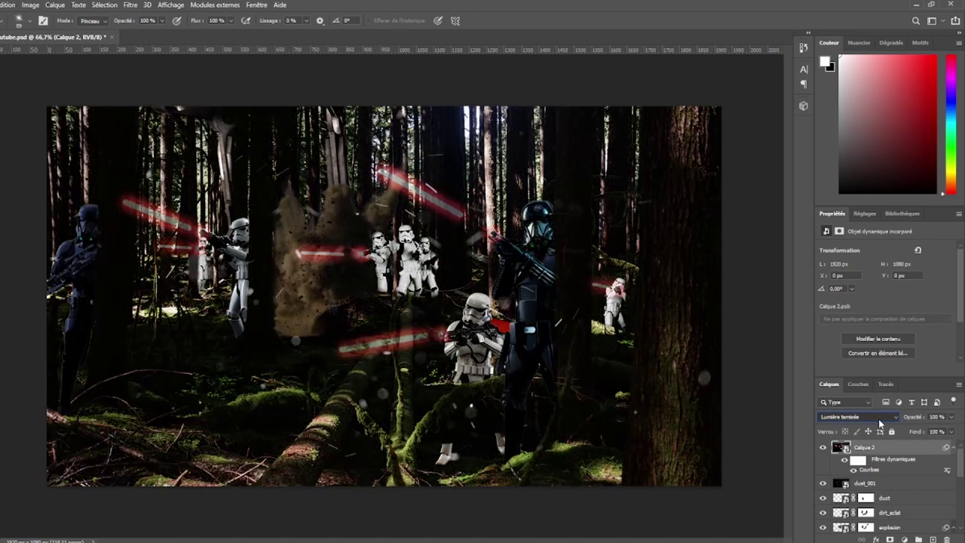
key("Down")
key("Down")
key("Down")
key("Down")
key("Down")
key("Down")
key("Down")
key("Down")
key("Up")
key("Up")
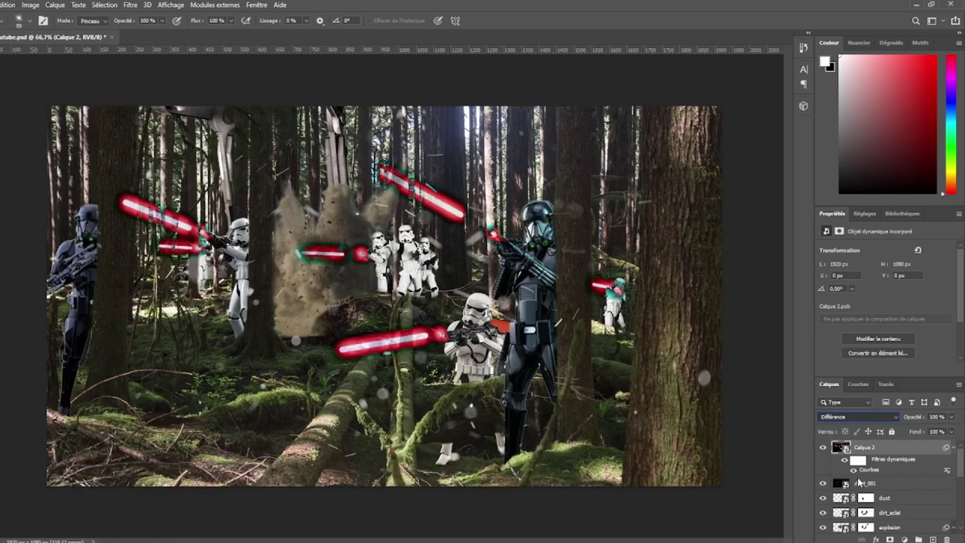
key("Down")
key("Up")
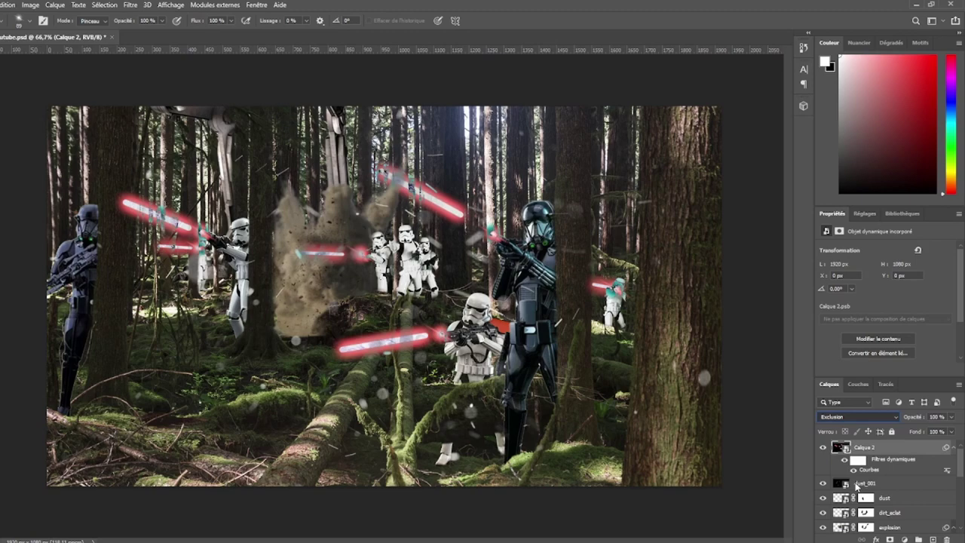
key("Down")
key("Down")
key("Down")
key("Down")
key("Up")
key("Up")
key("Up")
key("Down")
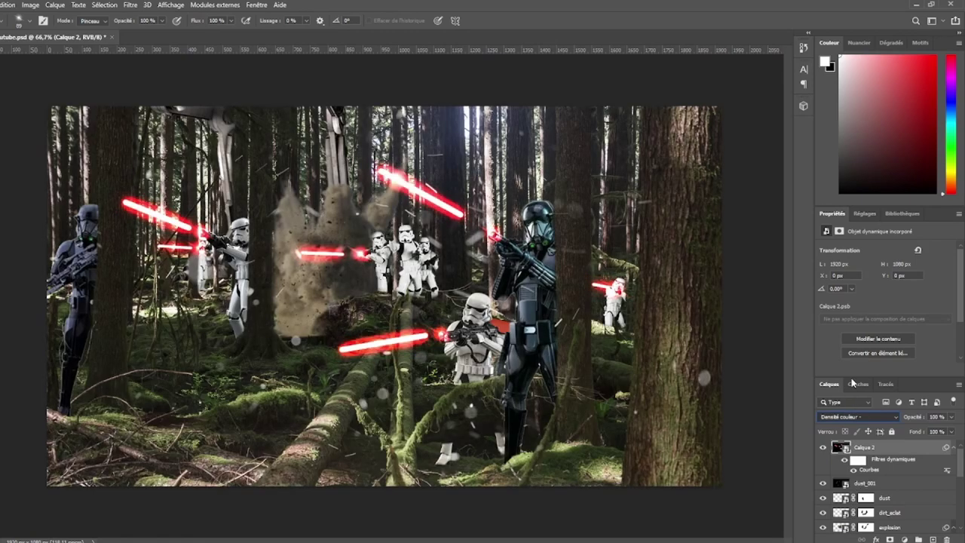
key("Down")
key("Down")
key("Down")
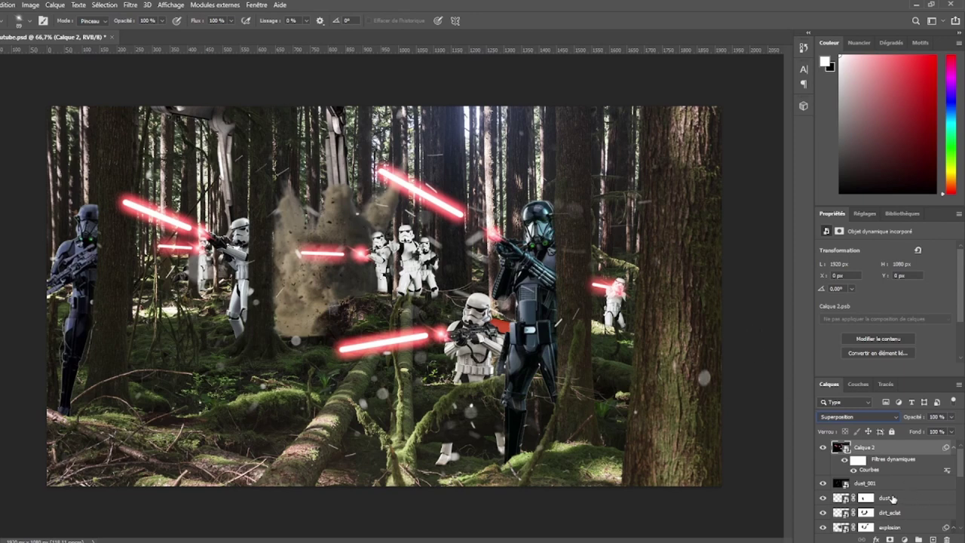
left_click(934, 540)
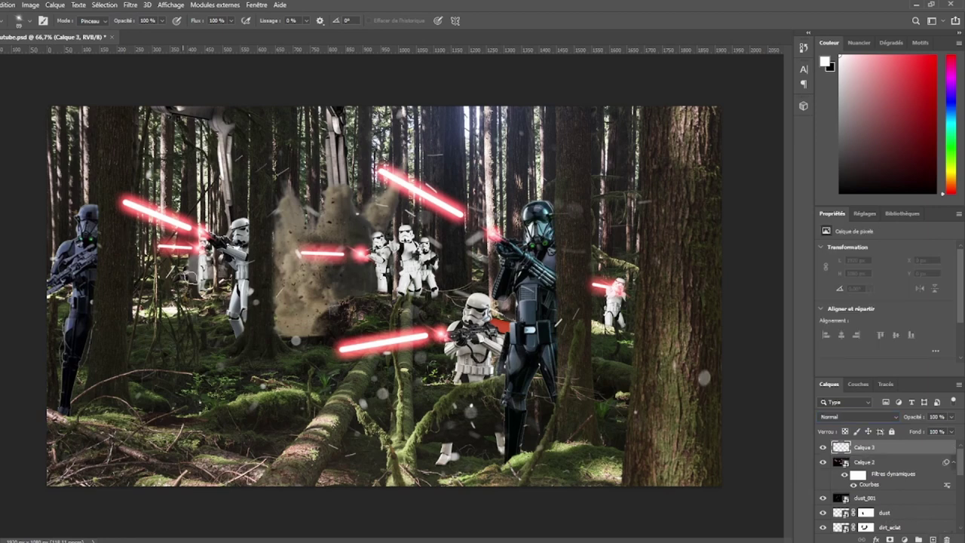
Switch to a black brush and dab dark shading on the right tree trunk.
key("b")
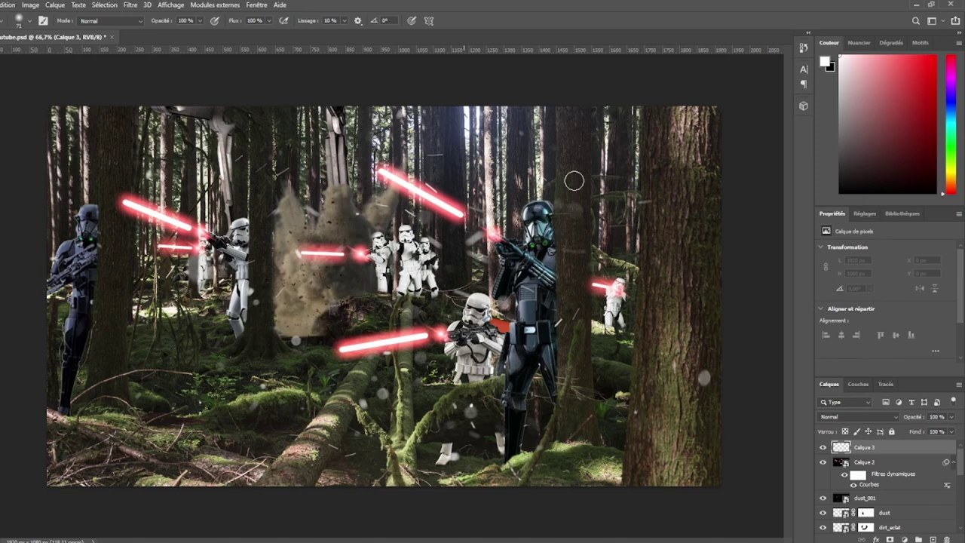
left_click(566, 221)
key("ctrl+z")
key("x")
left_click(571, 174)
key("ctrl+z")
left_click(578, 157)
At 28% brush opacity, paint faint shadow strokes on the right and left tree trunks.
key("2")
key("8")
left_click(580, 151)
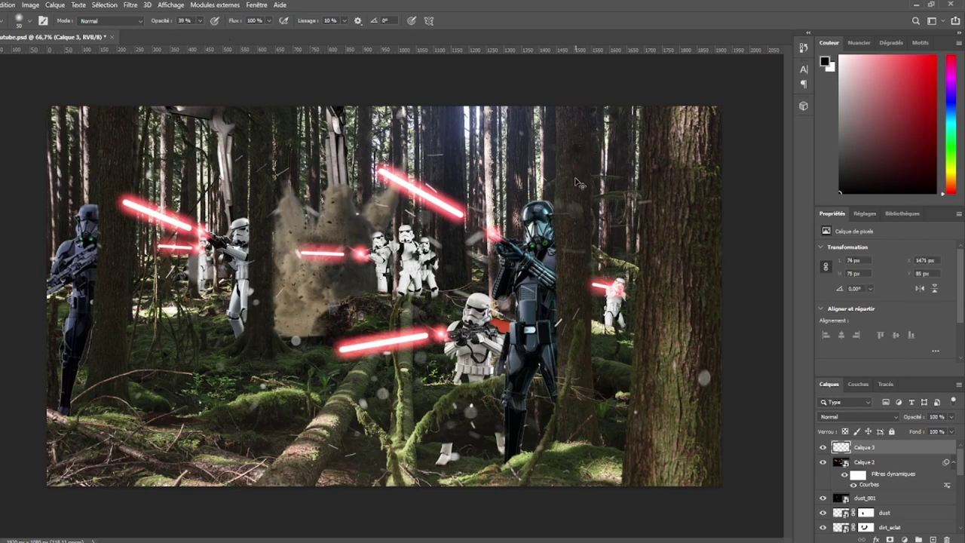
left_click(576, 180)
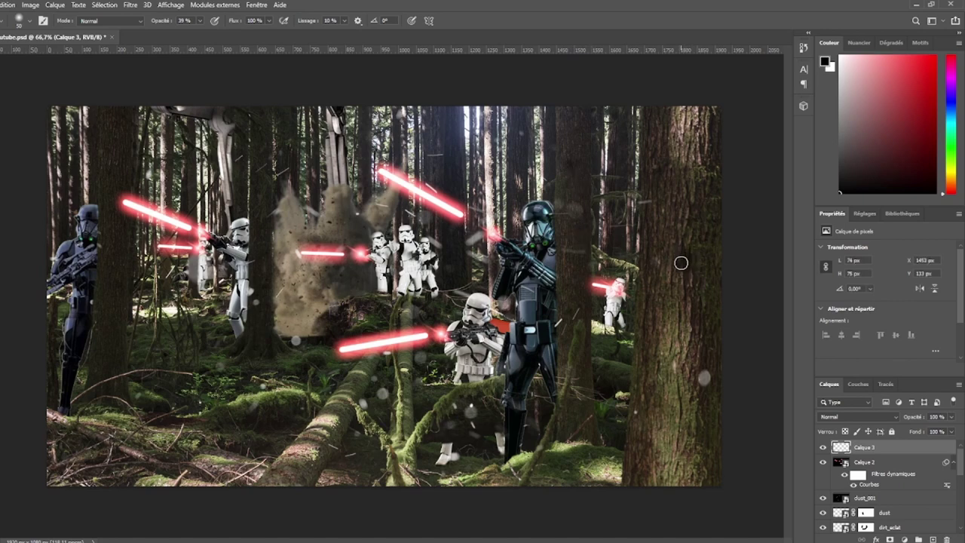
mouse_move(681, 263)
left_mouse_down()
mouse_move(708, 244)
mouse_move(698, 264)
mouse_move(672, 233)
mouse_move(715, 254)
left_mouse_up()
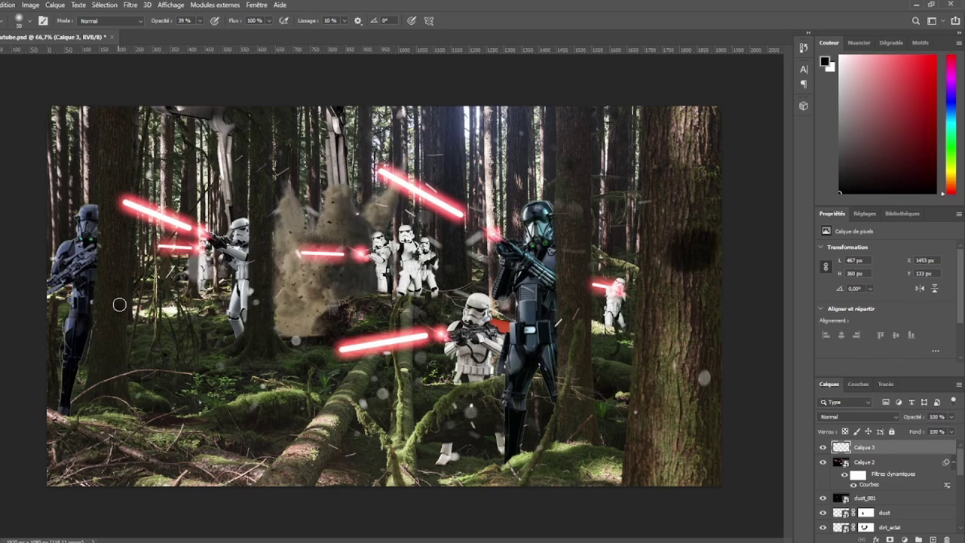
mouse_move(119, 305)
left_mouse_down()
mouse_move(107, 312)
mouse_move(111, 173)
mouse_move(121, 164)
left_mouse_up()
Darken the right tree's upper part, bottom and top with shadow dabs, then set opacity to 78%.
left_click_drag(573, 179, 566, 188)
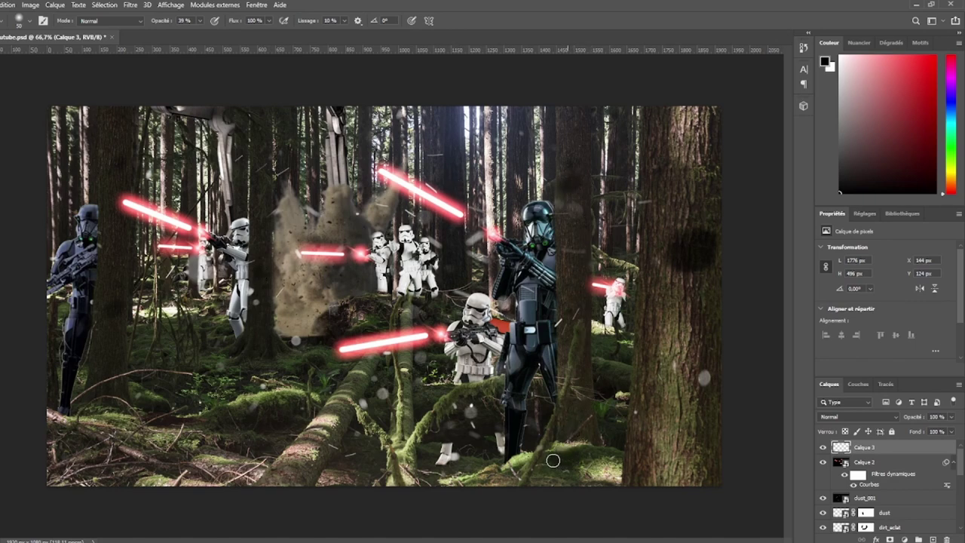
left_click(586, 456)
left_click(490, 156)
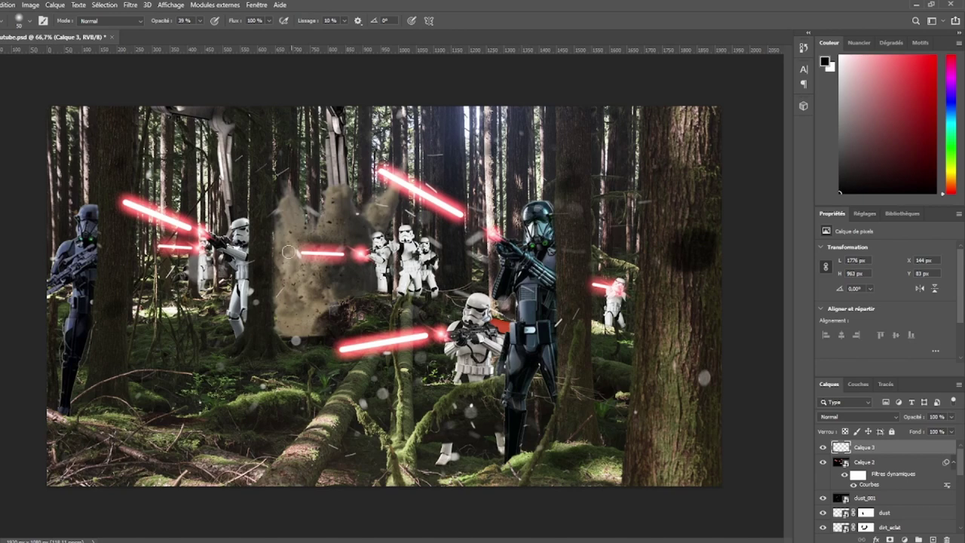
key("7")
key("8")
Undo the right tree's dark blotch, test a textured shadow stamp, and move Calque 3 below dust_001.
key("ctrl+z")
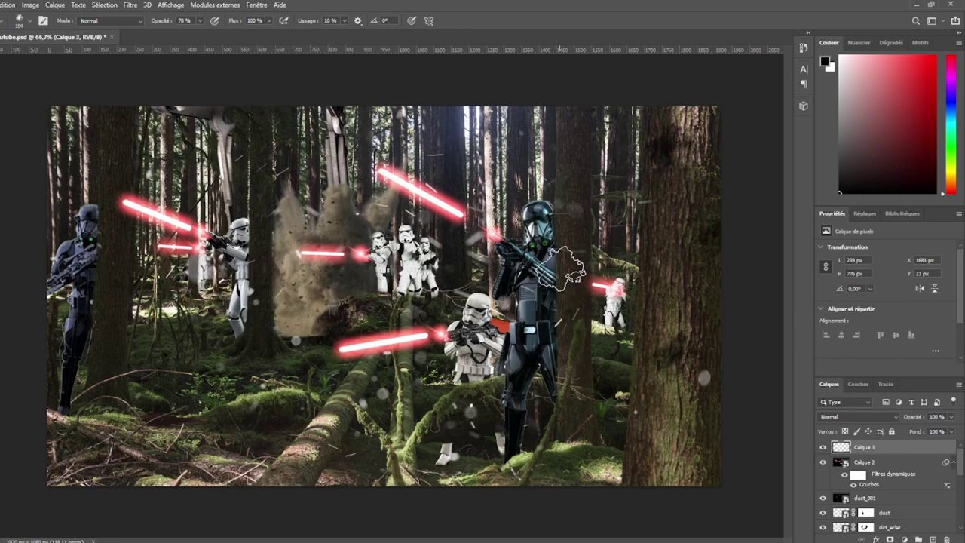
left_click_drag(592, 174, 581, 180)
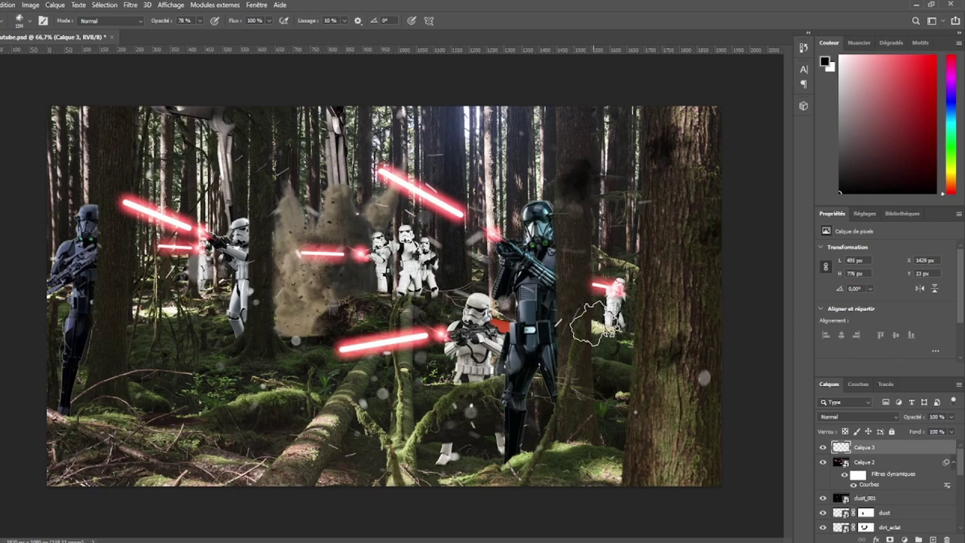
key("ctrl+z")
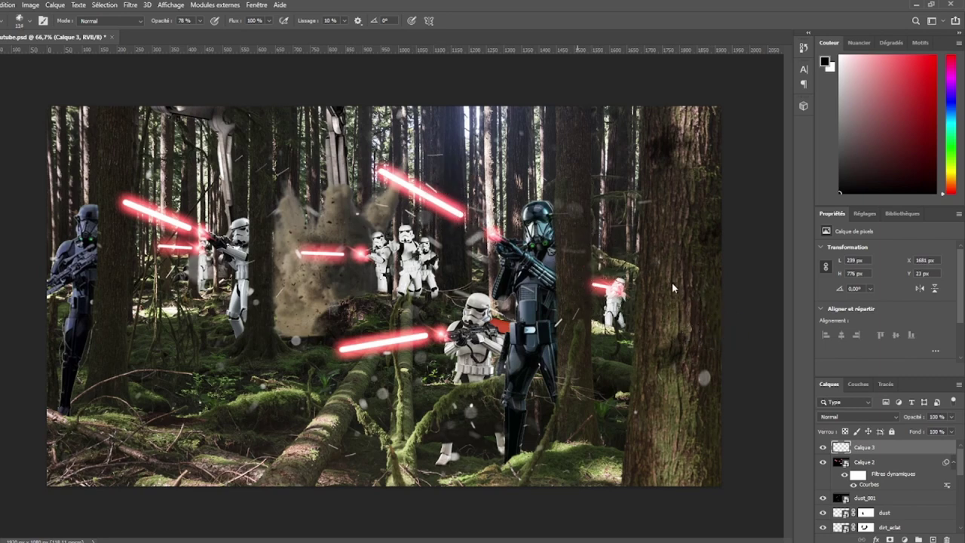
left_click_drag(881, 448, 897, 504)
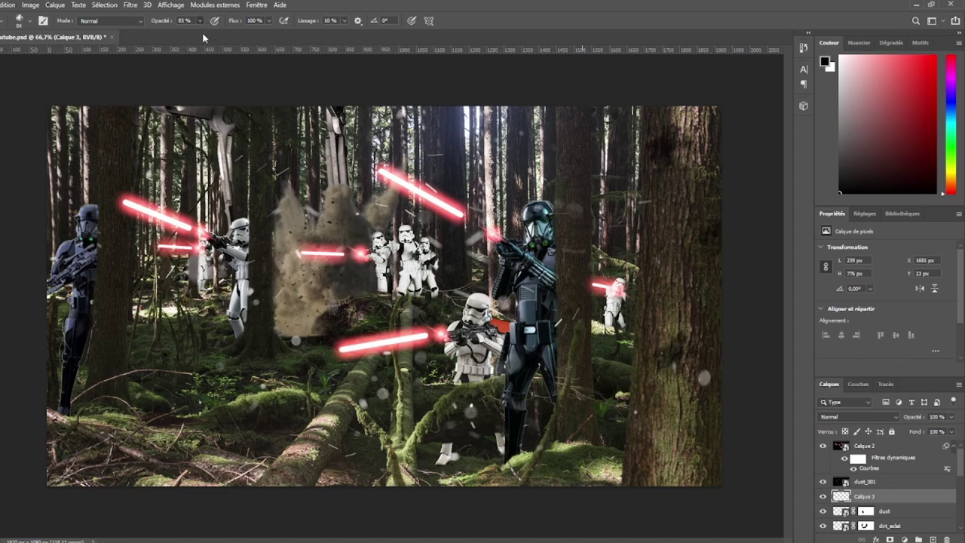
Stamp dark dust texture on the tree at 100%, then shade the left tree trunk at 35% opacity.
key("0")
left_click(567, 215)
key("3")
key("5")
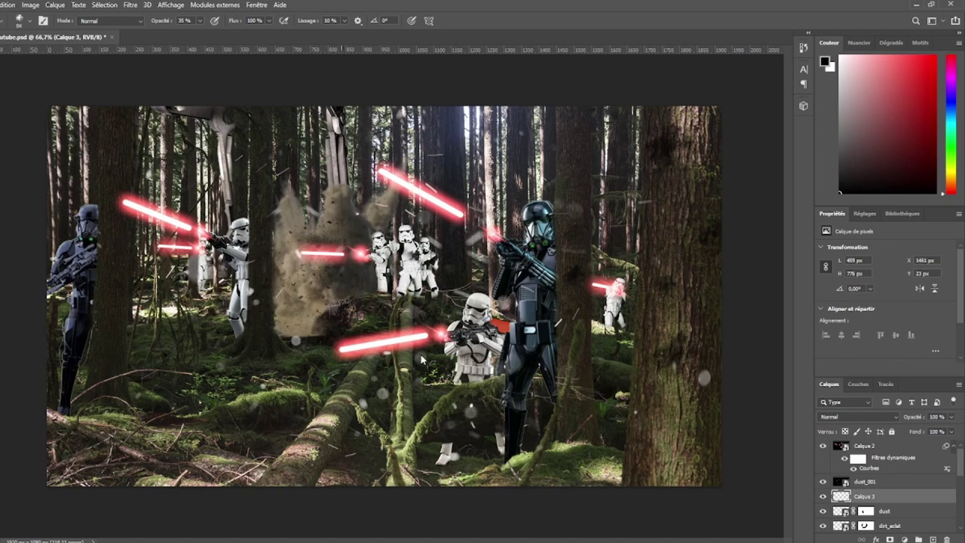
left_click(115, 271)
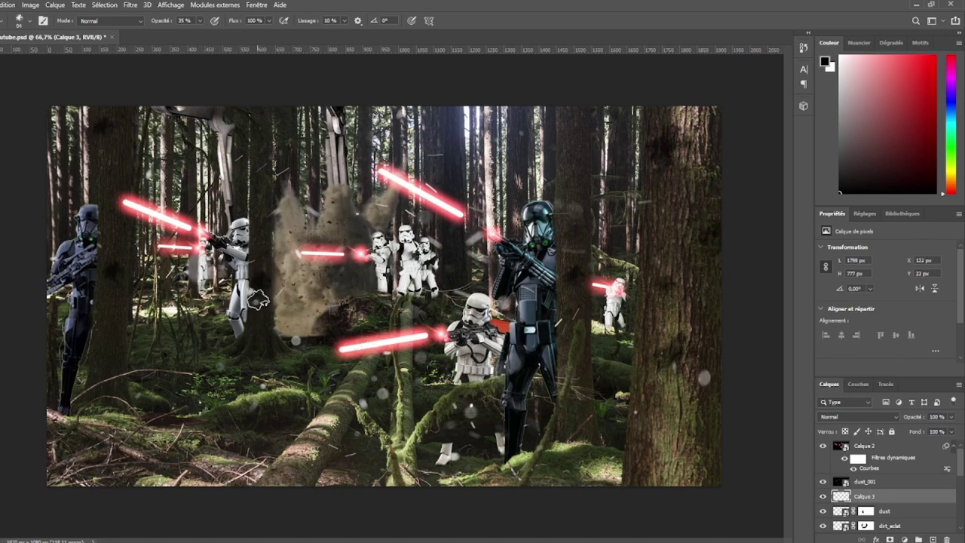
key("e")
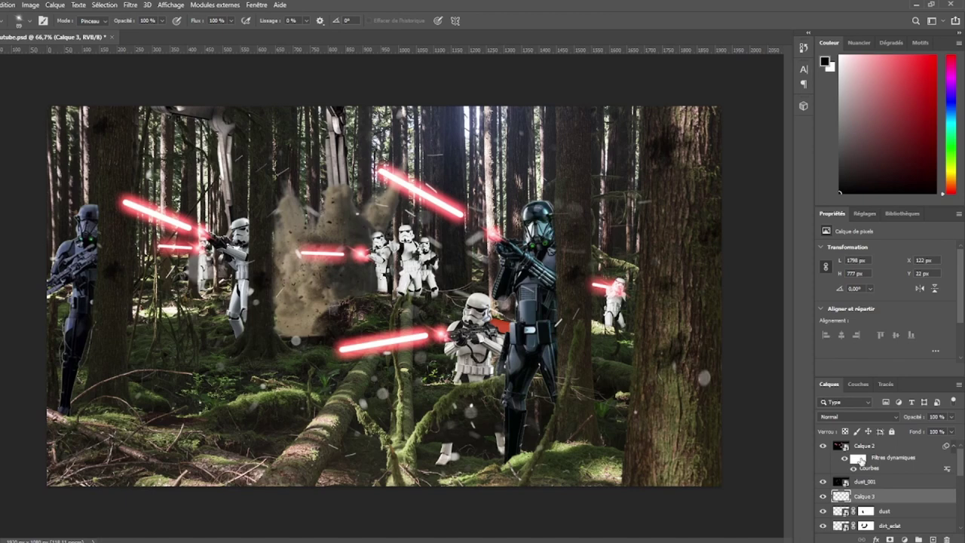
Select Calque 2 and add a new empty layer, Calque 4, above it.
left_click(860, 458)
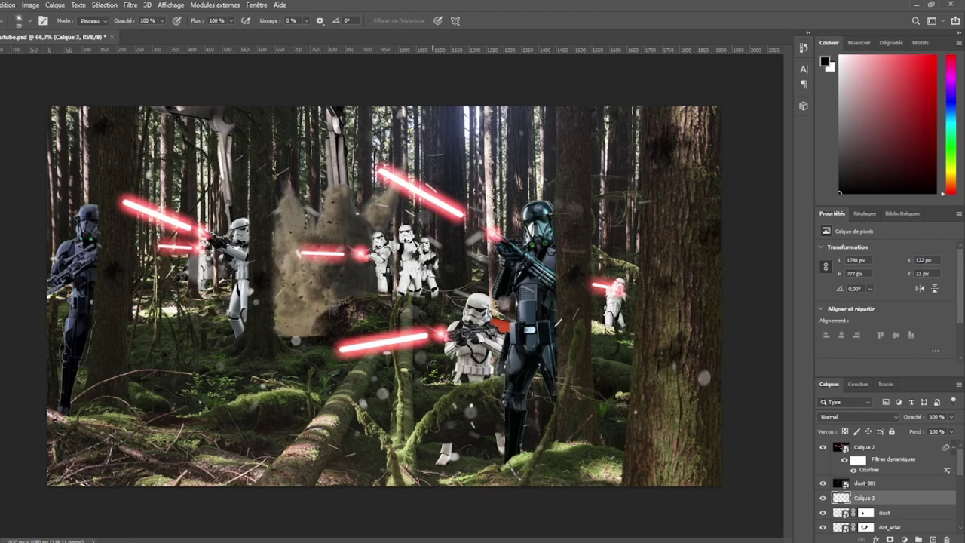
left_click(912, 456)
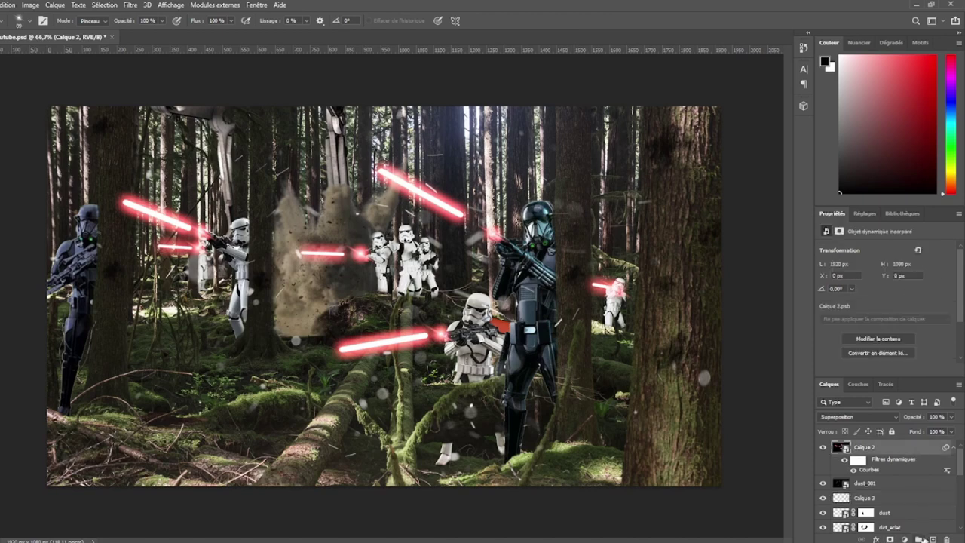
left_click(933, 540)
key("b")
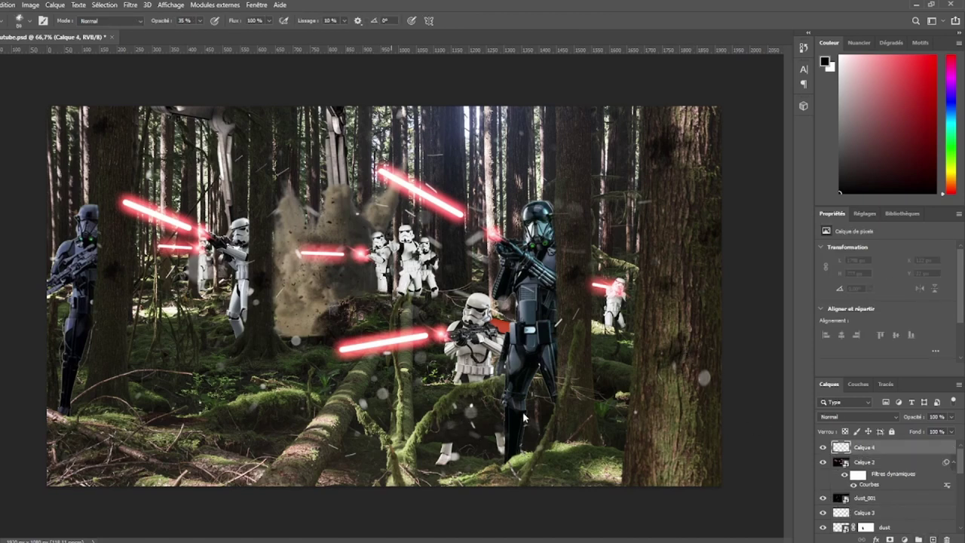
key("bracketleft")
key("bracketleft")
key("bracketleft")
left_click_drag(372, 300, 434, 274)
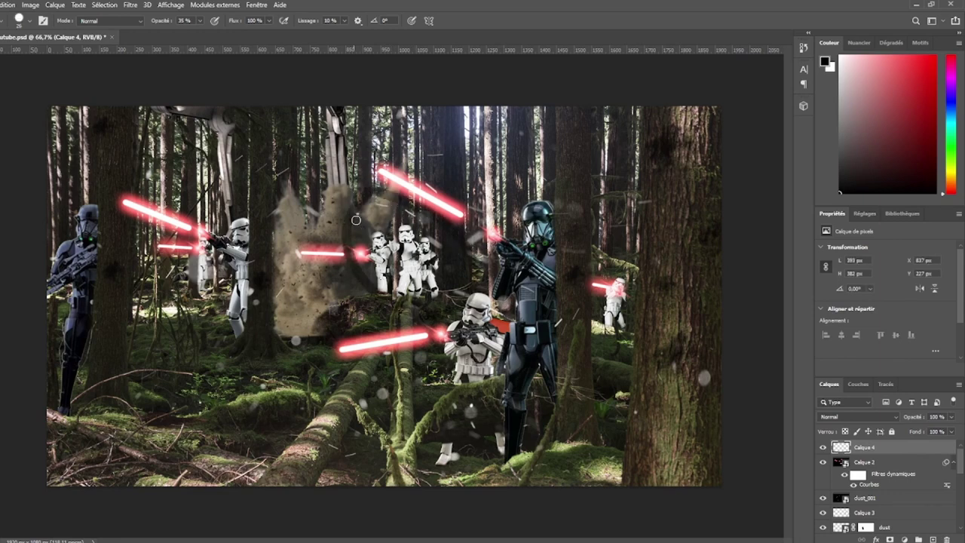
key("ctrl+z")
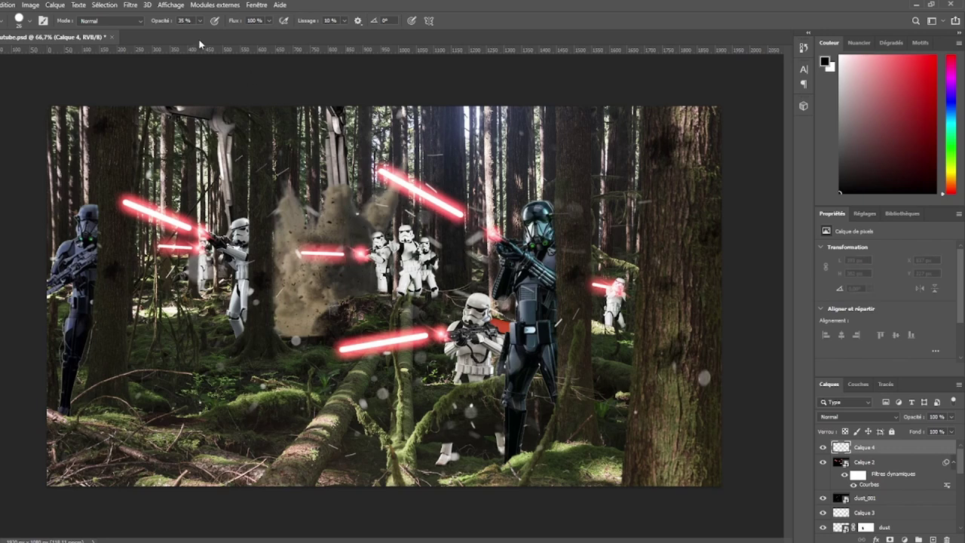
key("0")
left_click_drag(388, 220, 354, 221)
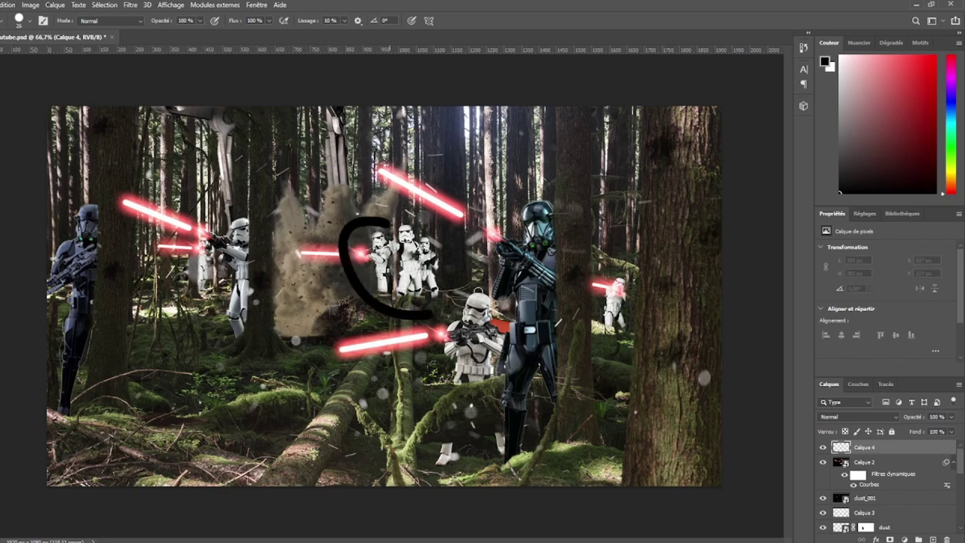
mouse_move(630, 260)
left_mouse_down()
mouse_move(606, 337)
mouse_move(663, 298)
left_mouse_up()
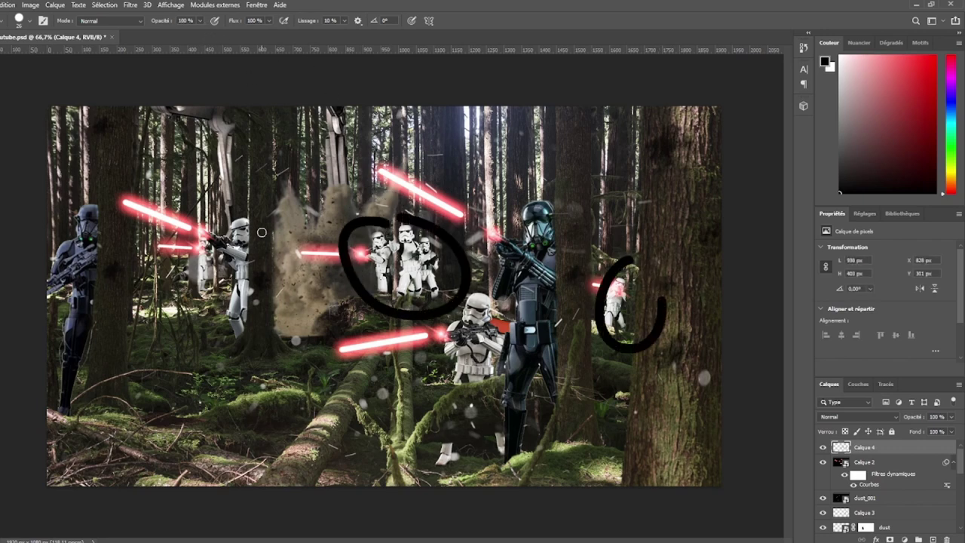
left_click_drag(253, 209, 264, 218)
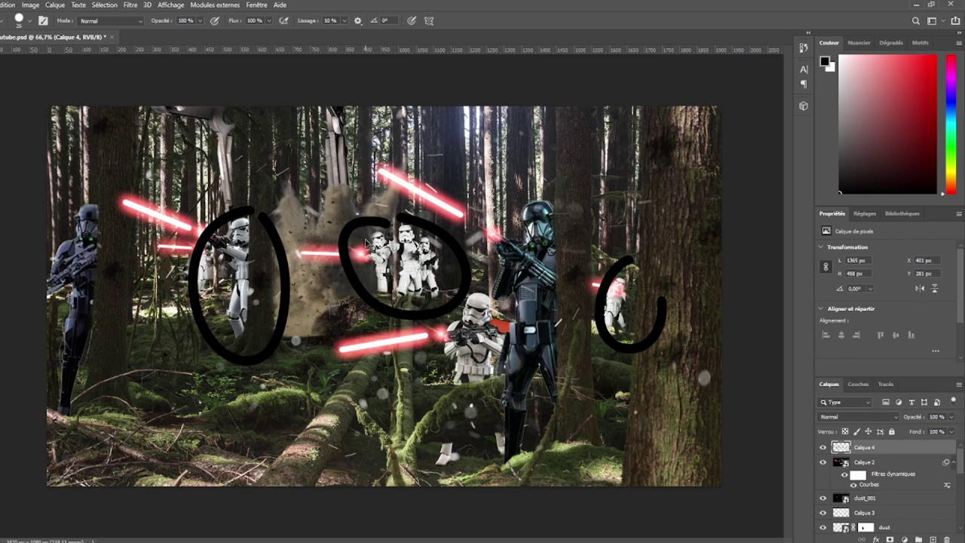
key("ctrl+z")
key("ctrl+z")
key("ctrl+z")
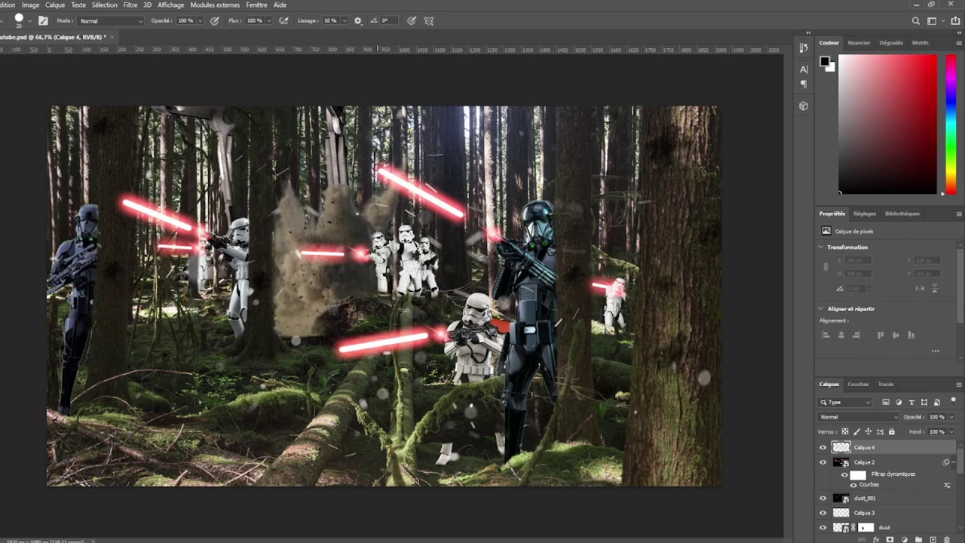